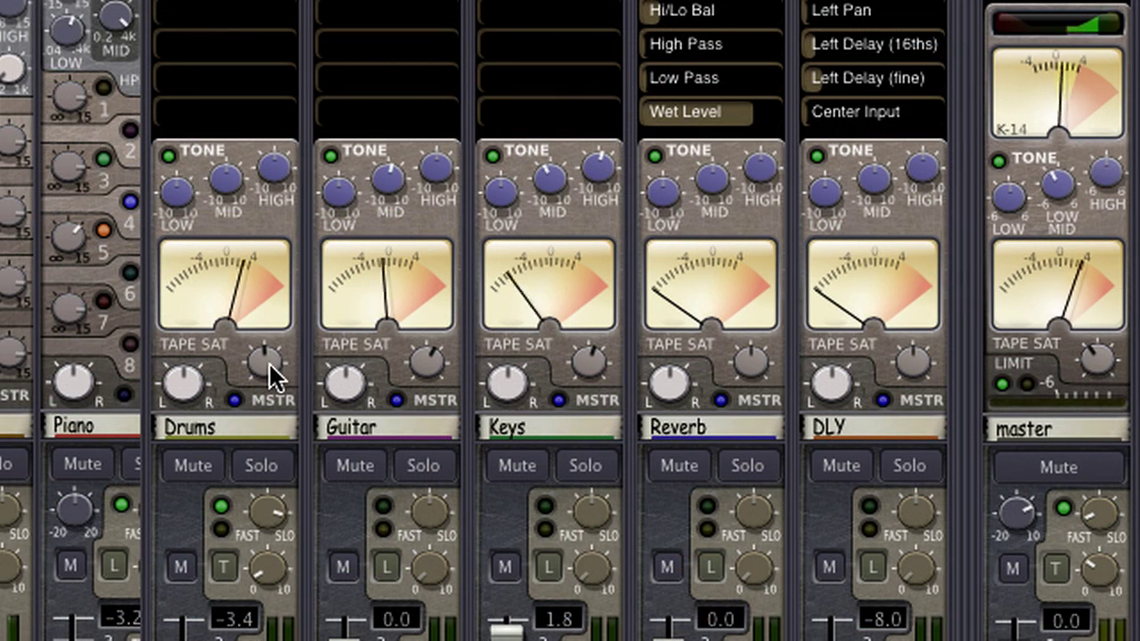
Adjust the tape saturation drive on the Drums and Guitar mix buses.
mouse_move(266, 364)
scroll(267, 364, up, 2)
scroll(267, 364, down, 4)
scroll(402, 372, down, 8)
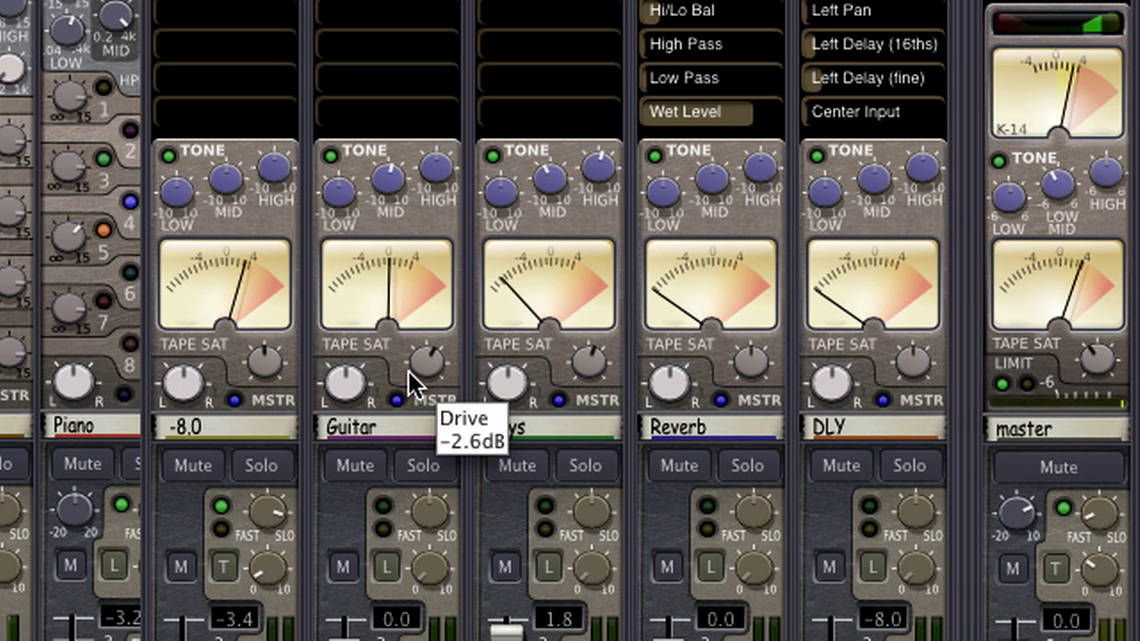
scroll(573, 370, down, 9)
scroll(574, 369, down, 9)
scroll(574, 370, up, 11)
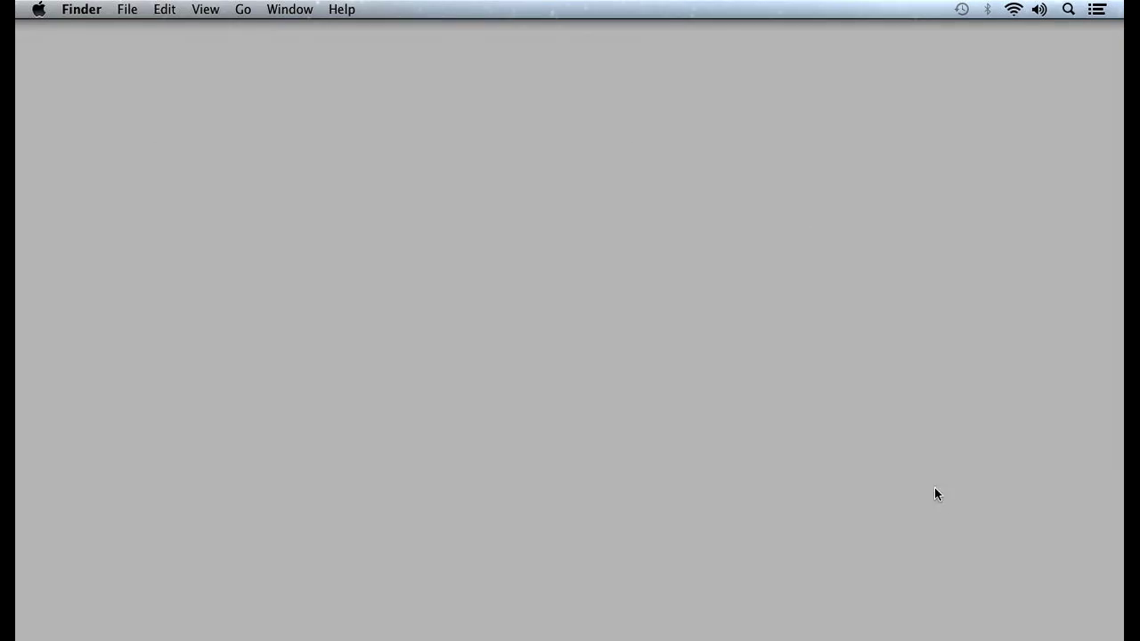
Launch JackPilot and open its preferences.
click(946, 636)
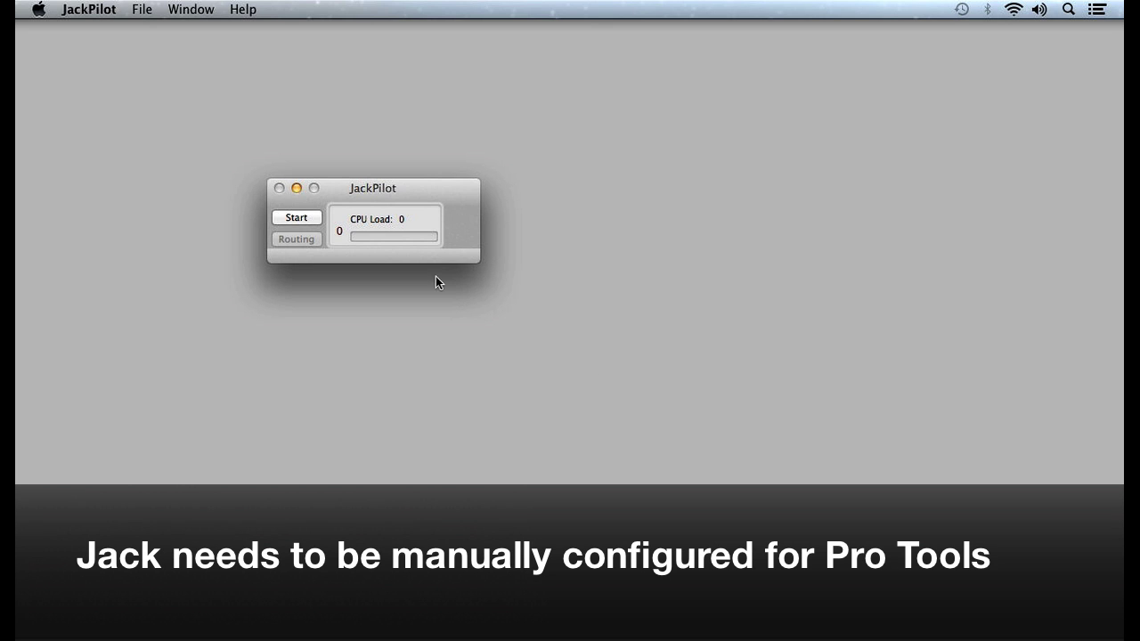
click(113, 9)
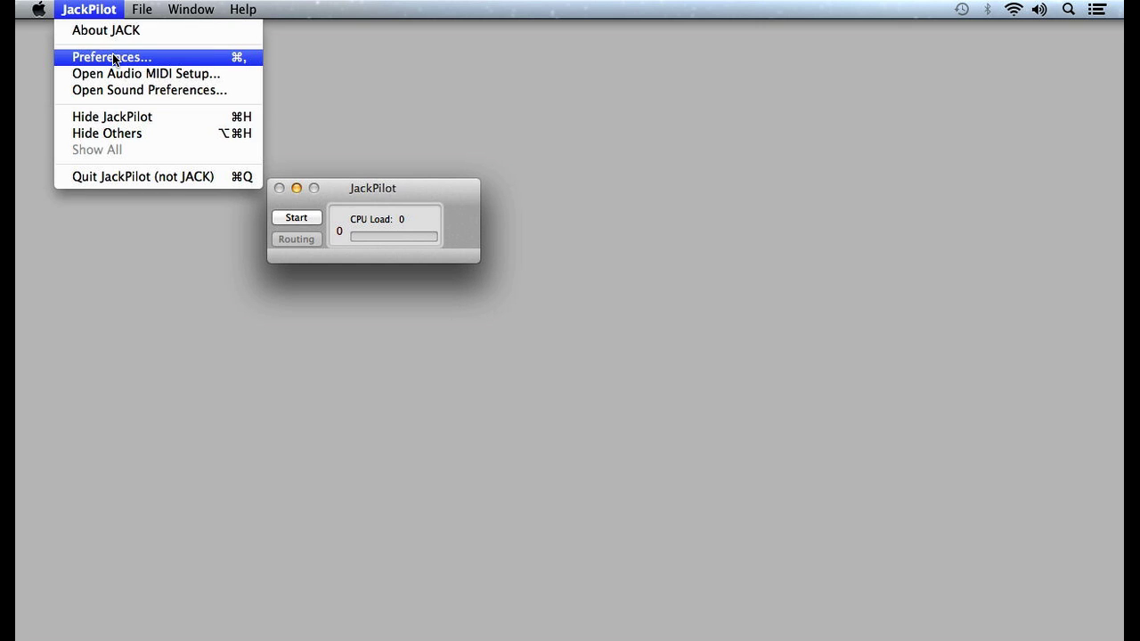
click(114, 58)
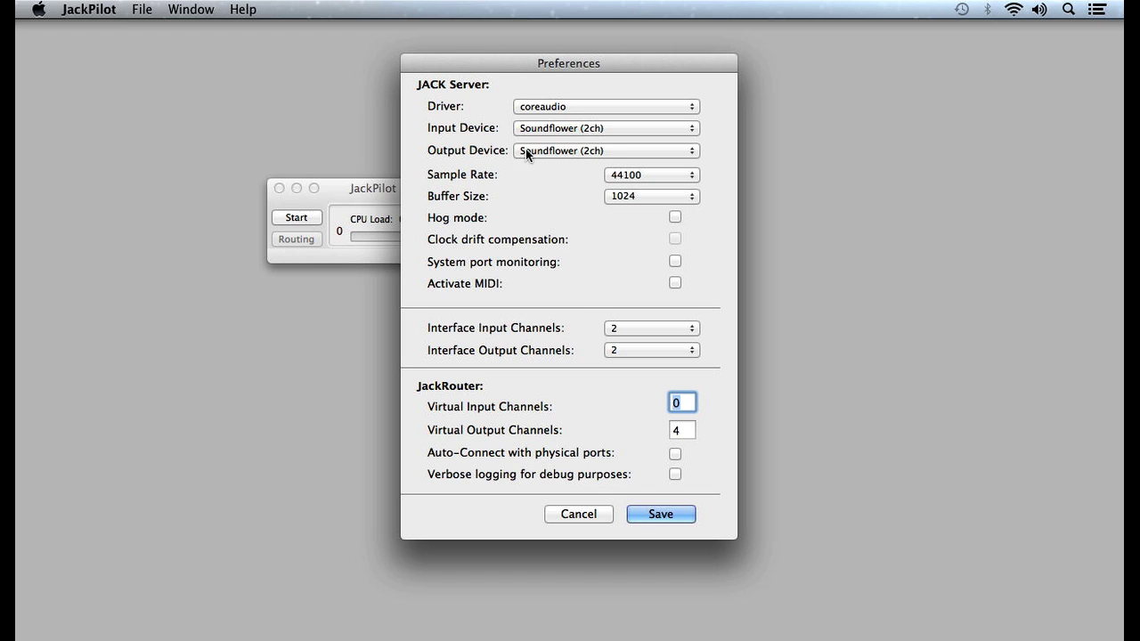
Switch the JACK input device to Duet USB and back to Soundflower (2ch), restoring the buffer size to 1024.
click(543, 129)
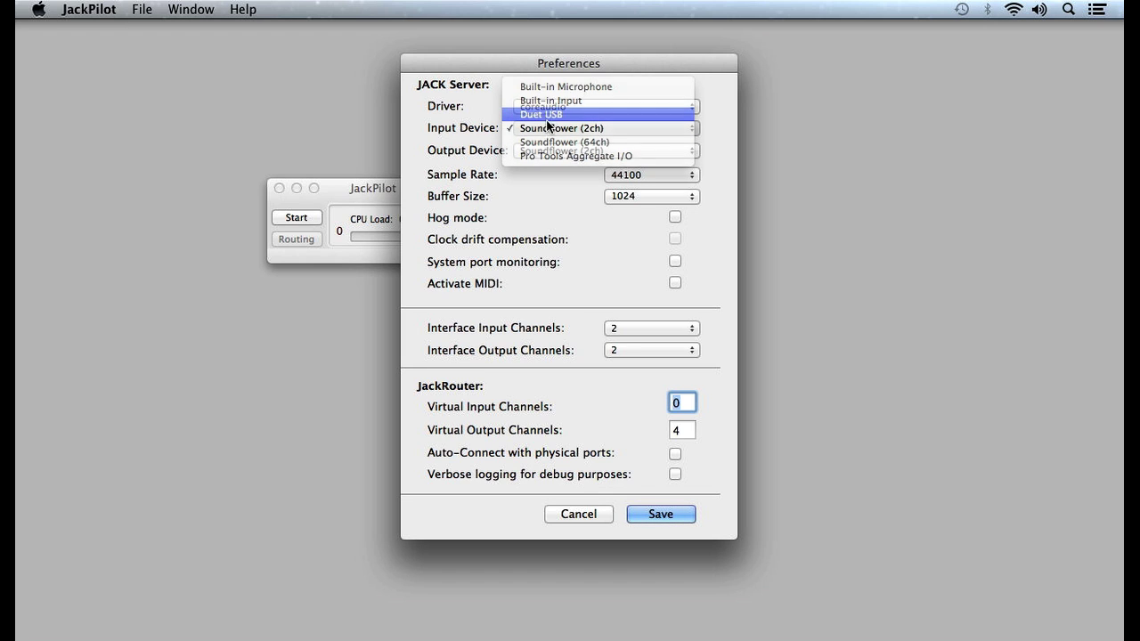
click(547, 116)
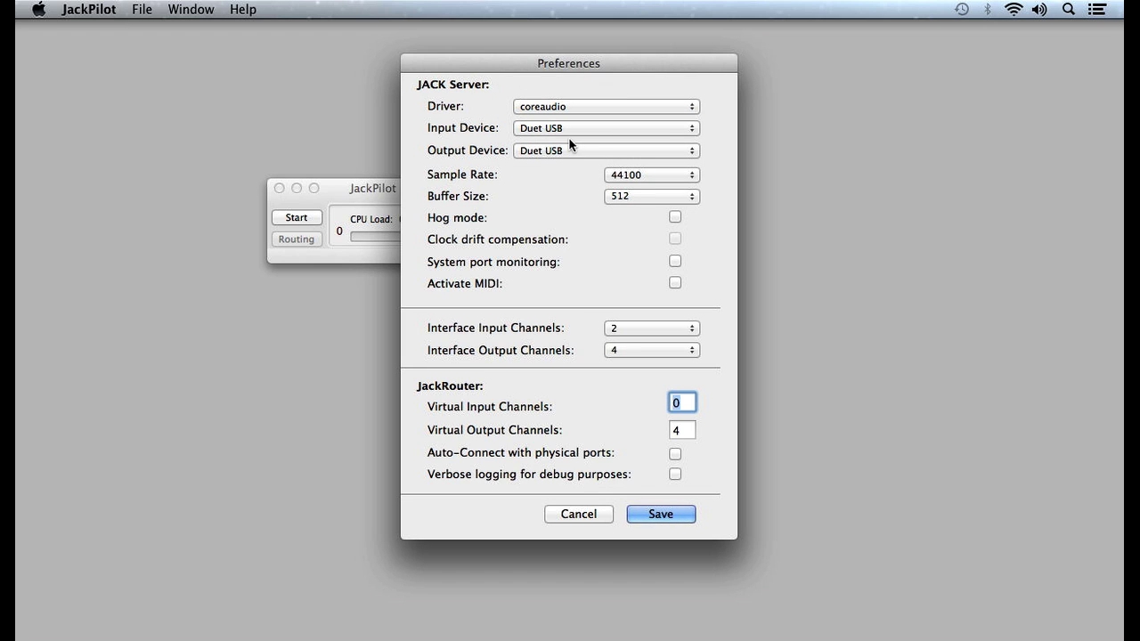
click(567, 127)
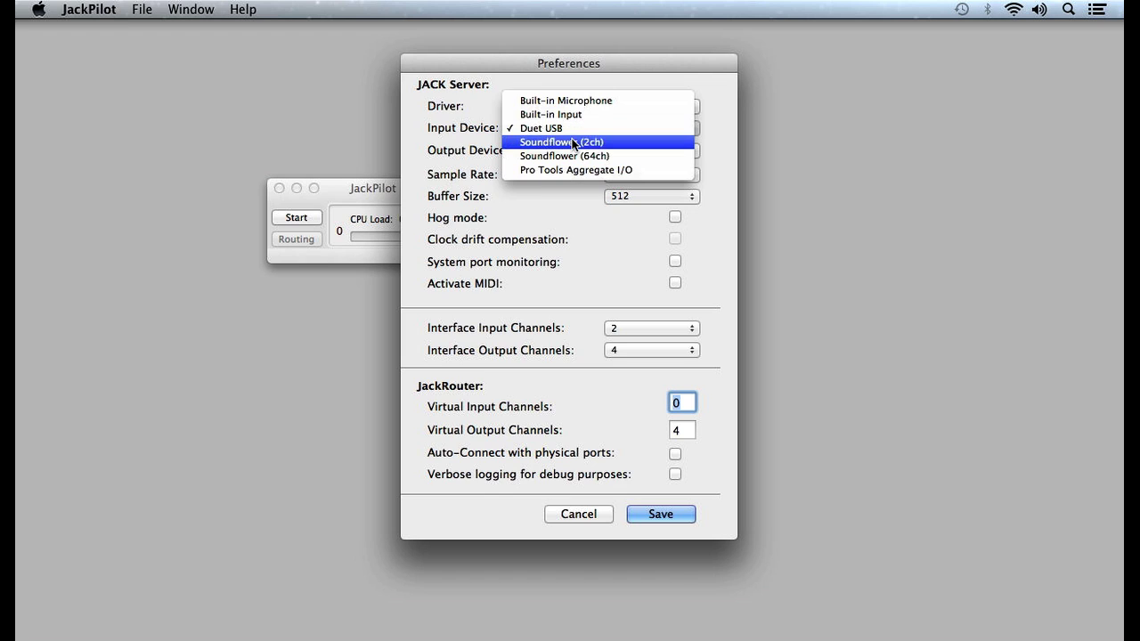
click(573, 142)
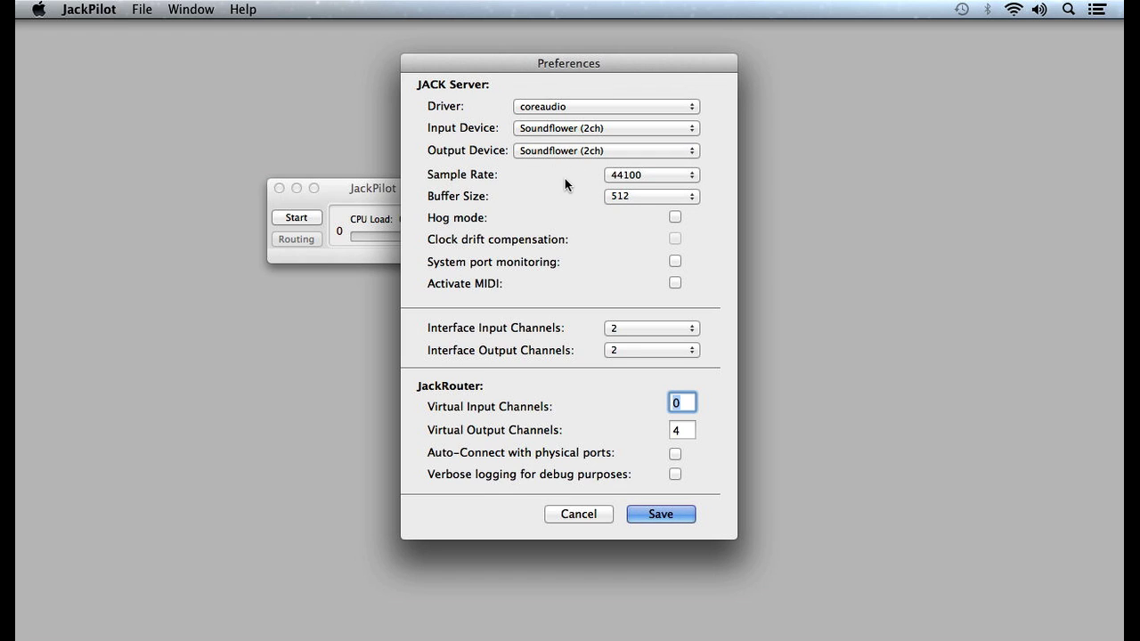
click(622, 195)
click(624, 207)
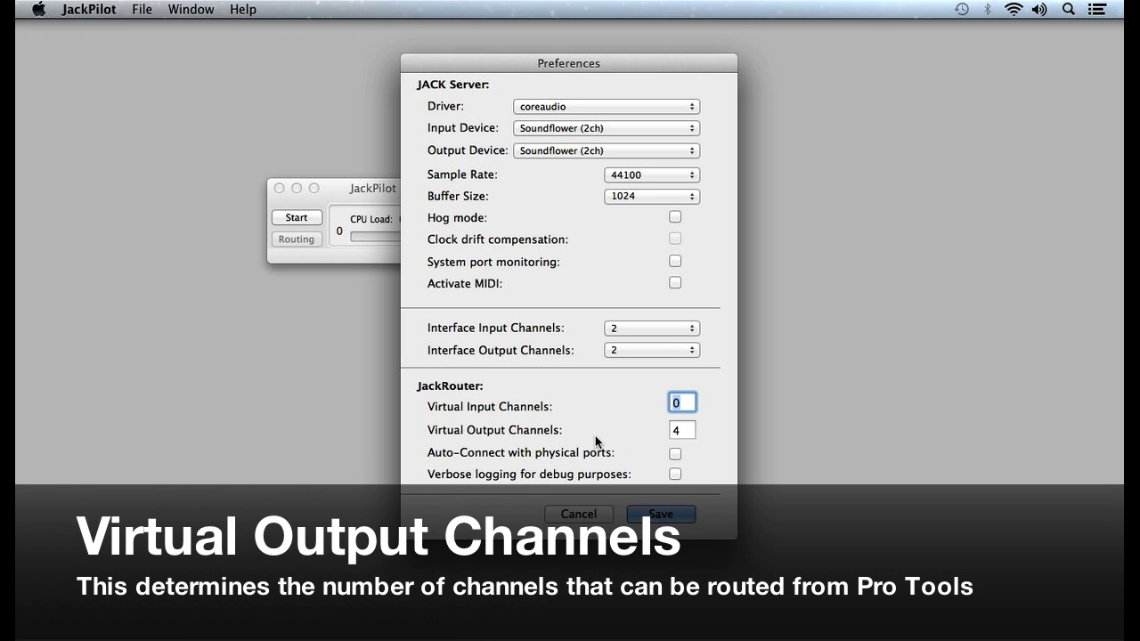
Try 8 and 64 as the number of JackRouter virtual output channels, returning it to 4.
click(679, 435)
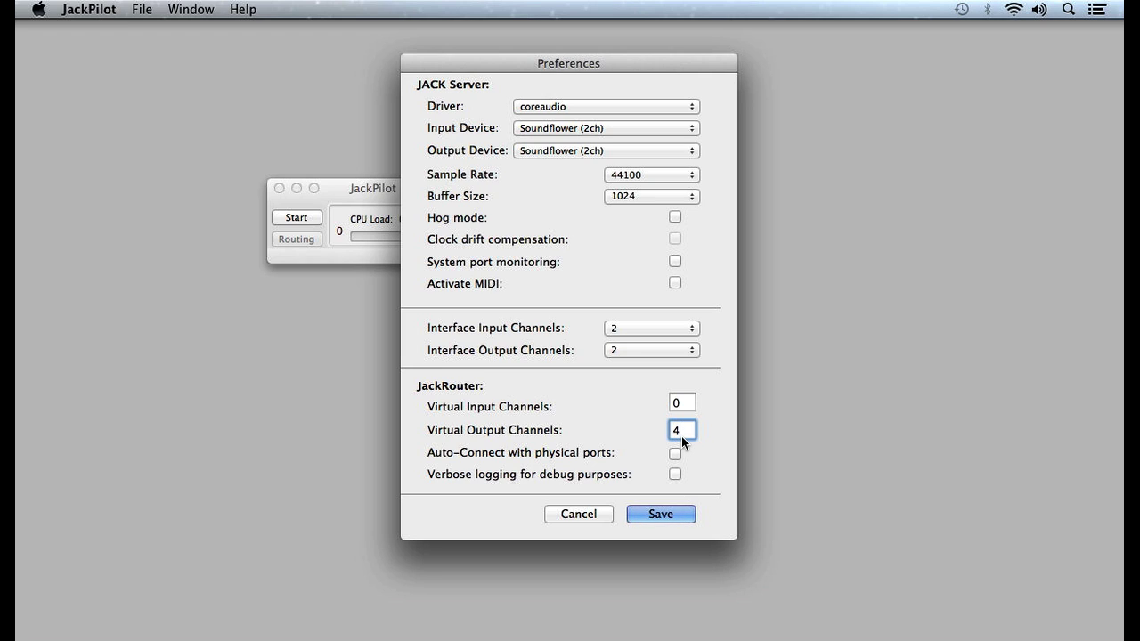
text(8)
key(BackSpace)
key(BackSpace)
text(64)
key(BackSpace)
key(BackSpace)
text(4)
Save the JACK preferences and start the JACK server.
click(664, 516)
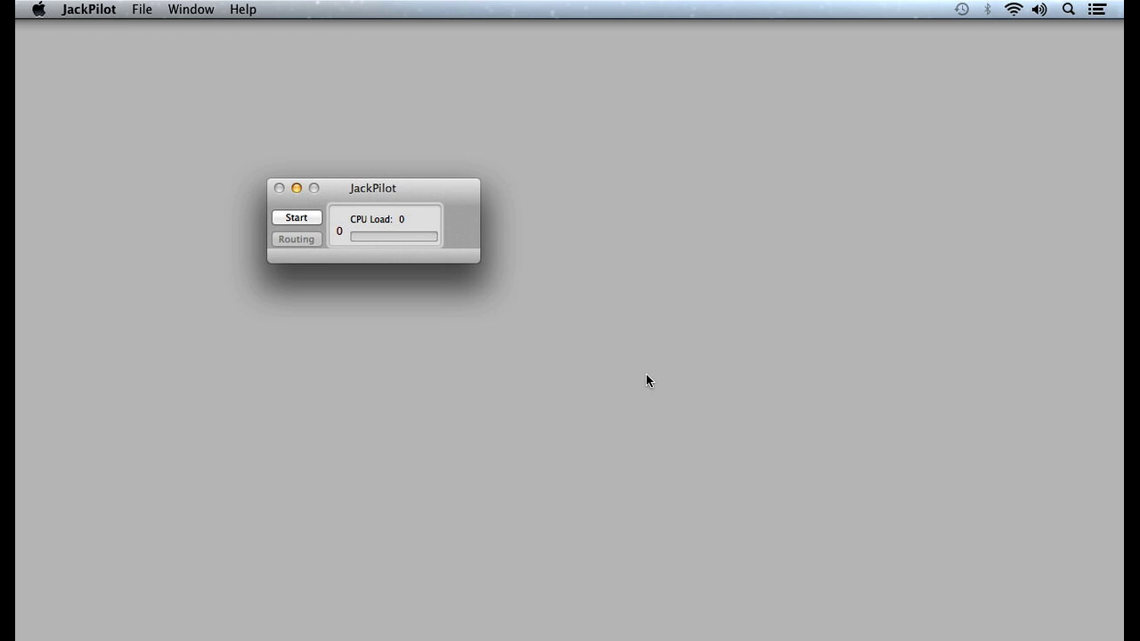
click(308, 219)
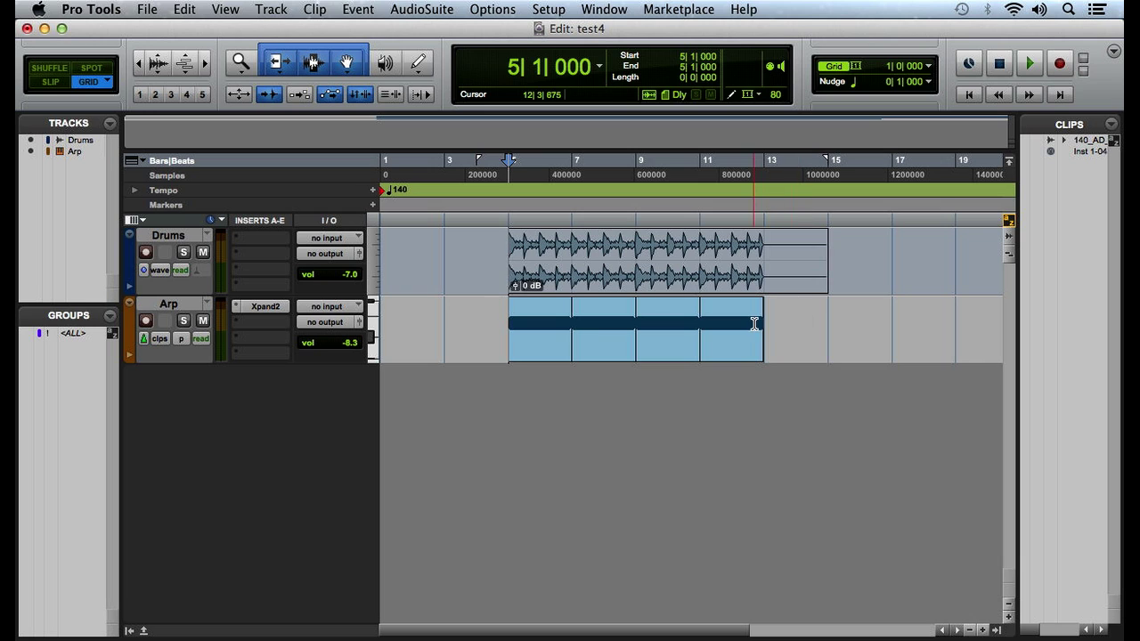
In Pro Tools, open the playback engine settings and accept JackRouter with a 1024-sample hardware buffer.
click(556, 12)
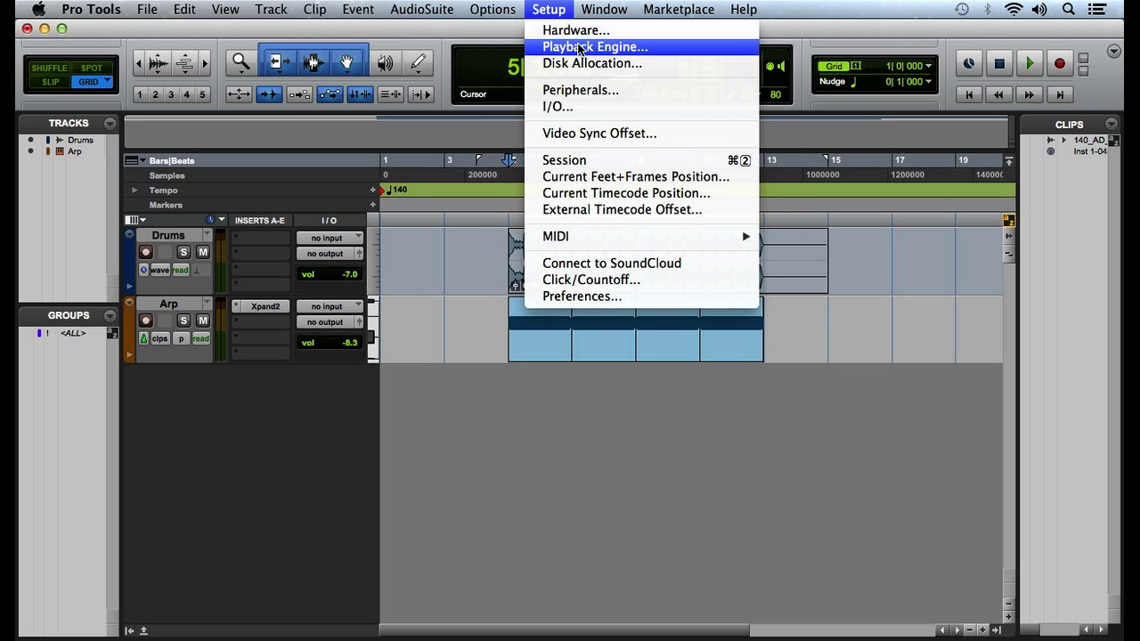
click(579, 48)
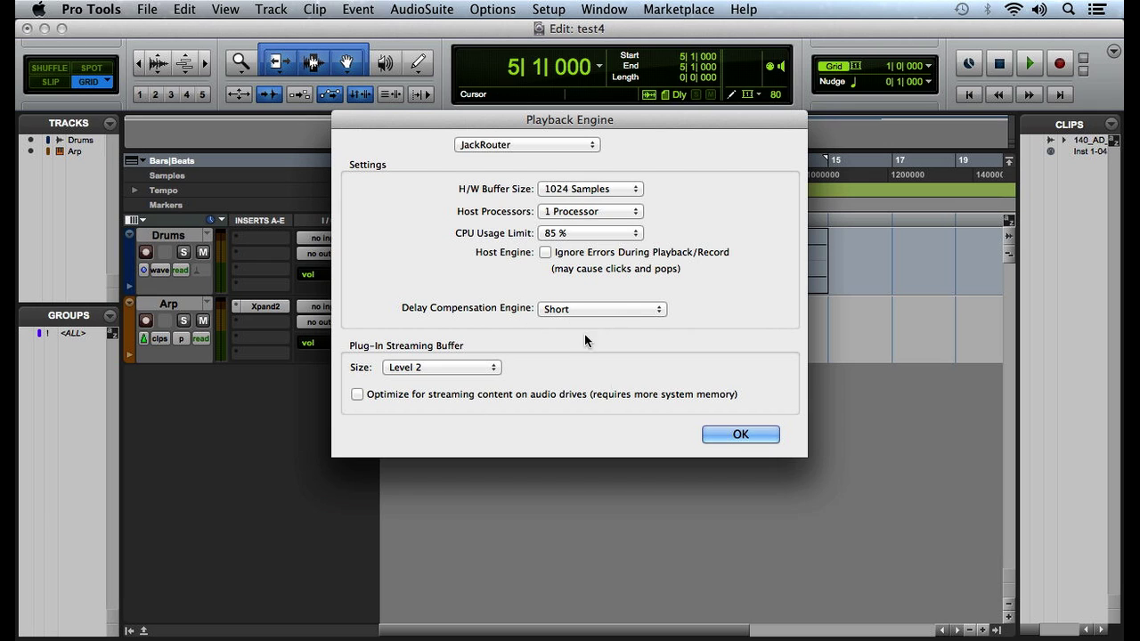
click(739, 435)
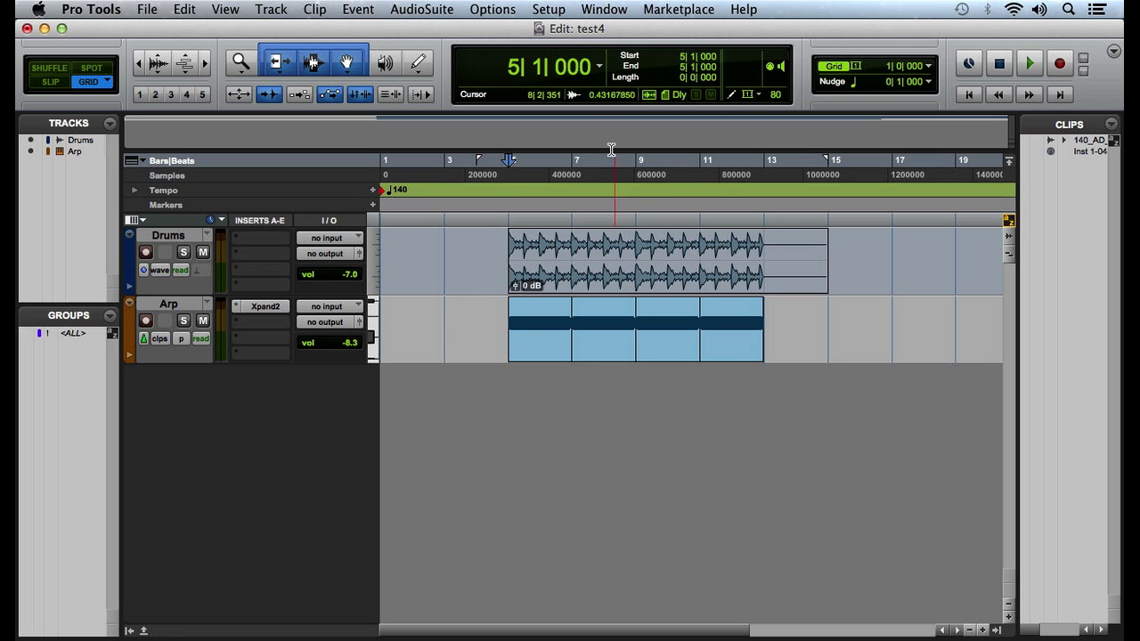
In the I/O setup, create two new stereo output paths named Mixbus.
click(561, 15)
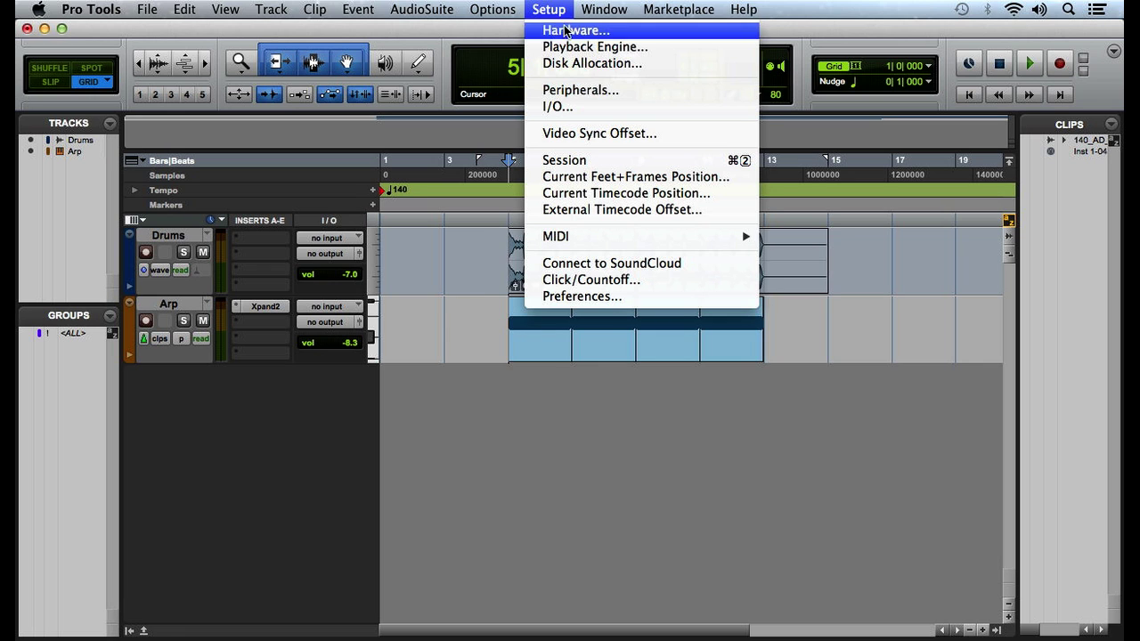
click(579, 104)
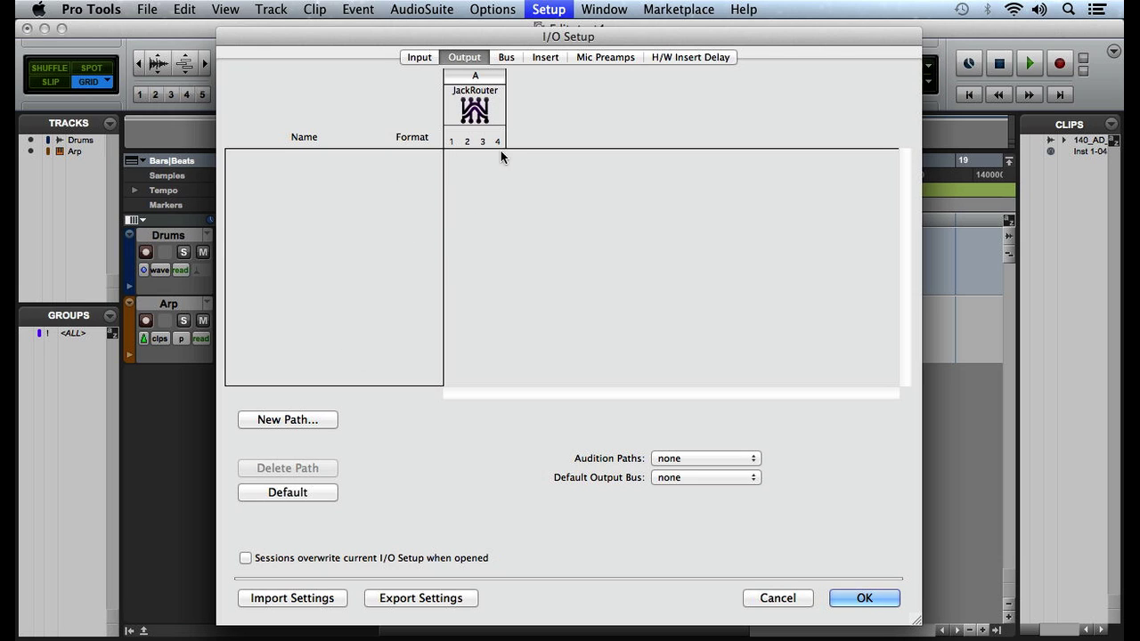
click(301, 418)
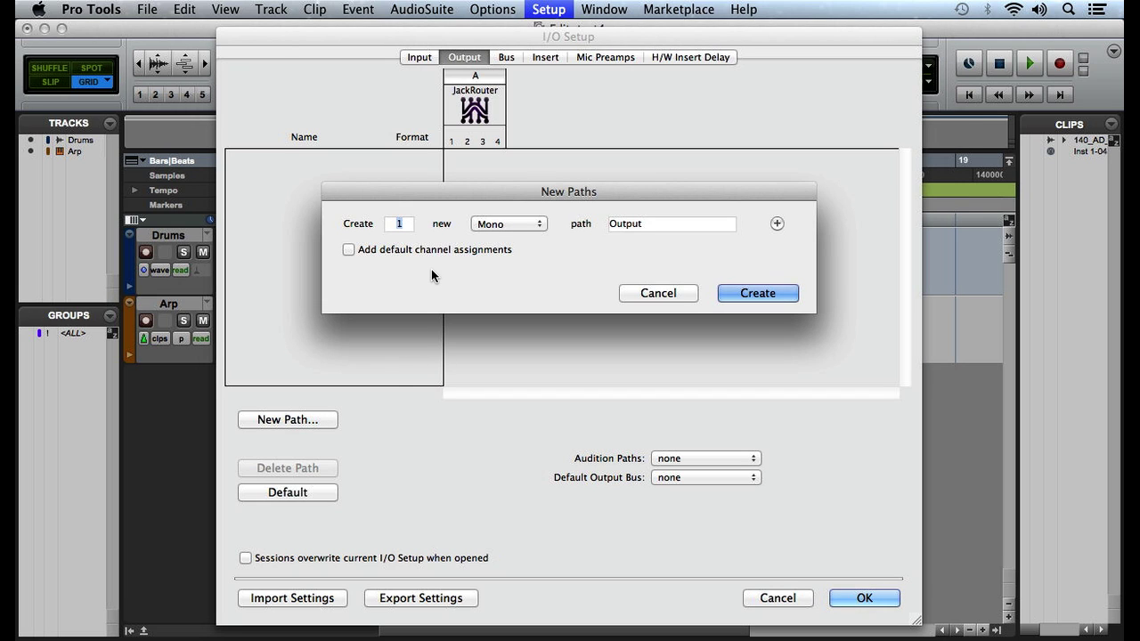
text(2)
click(488, 230)
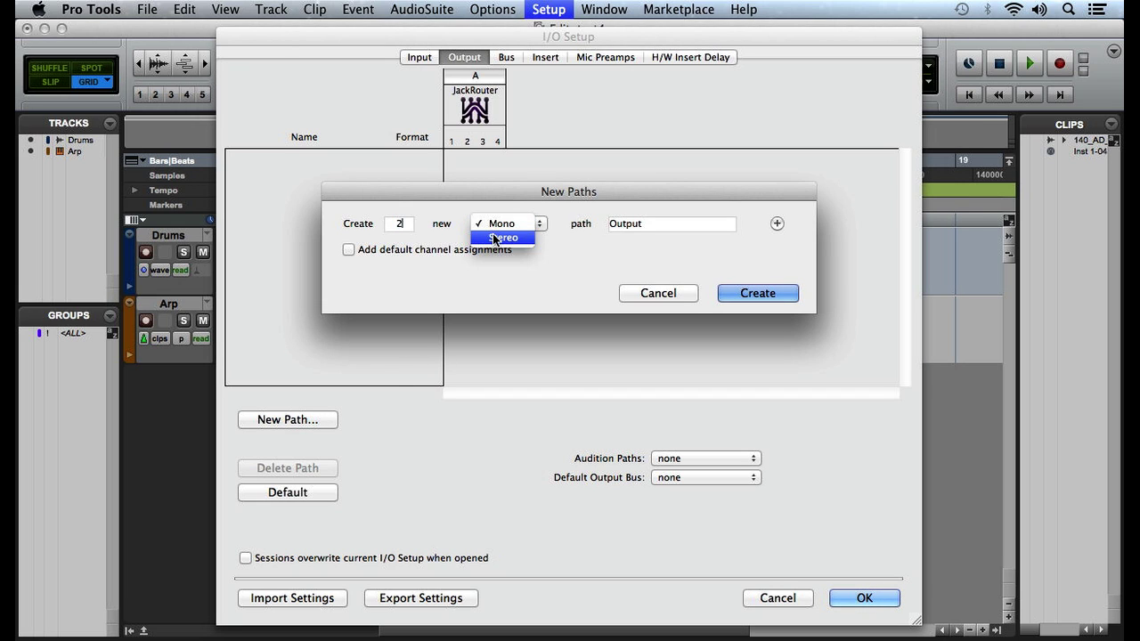
click(495, 238)
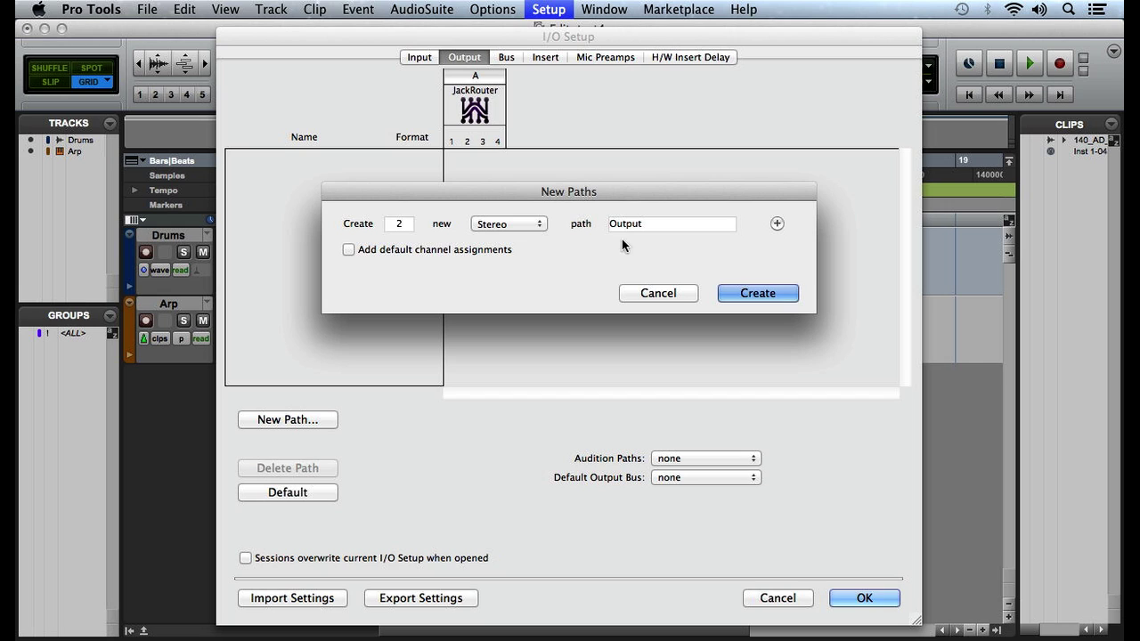
drag(654, 226, 594, 227)
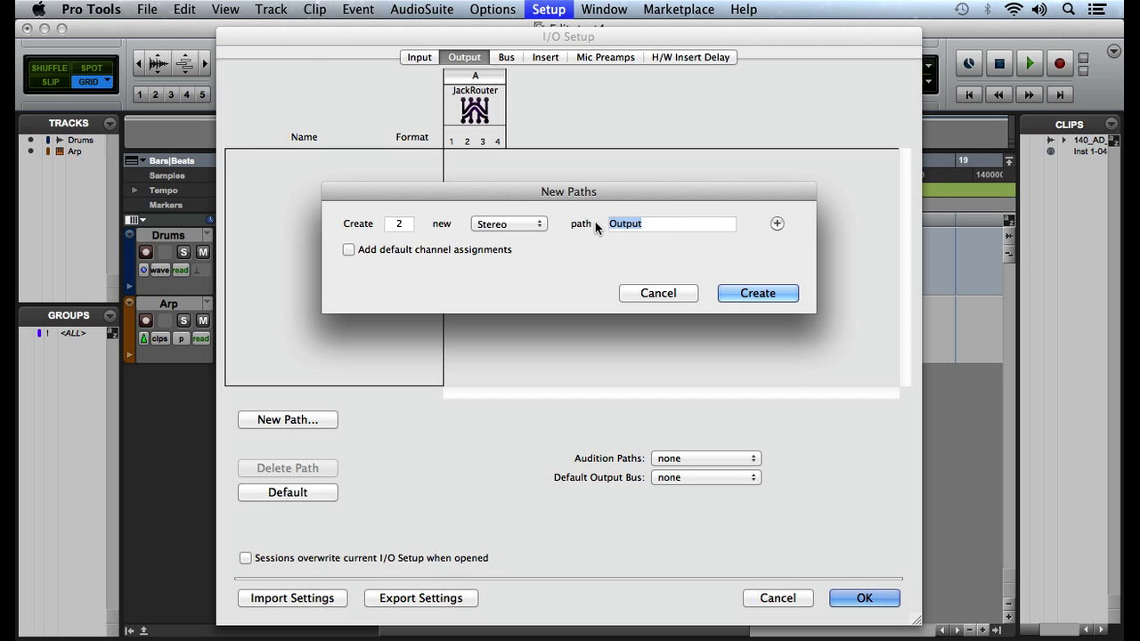
text(Mixbus)
key(Return)
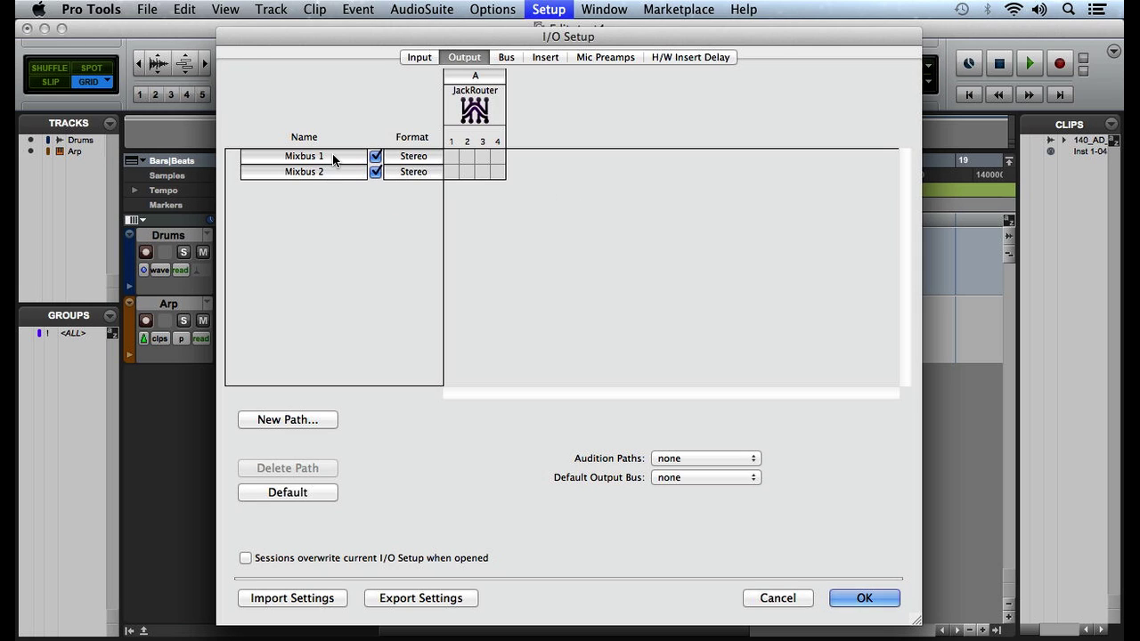
Assign Mixbus 1 to JackRouter channels 1-2 and Mixbus 2 to channels 3-4, and accept the I/O setup.
click(453, 157)
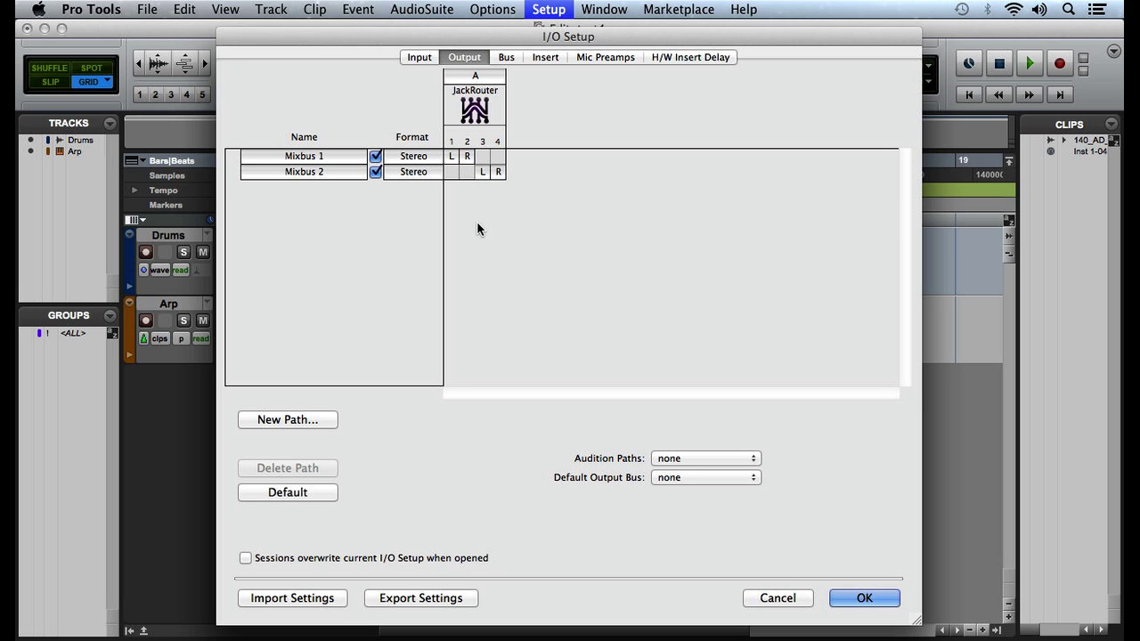
click(464, 155)
click(454, 156)
click(857, 600)
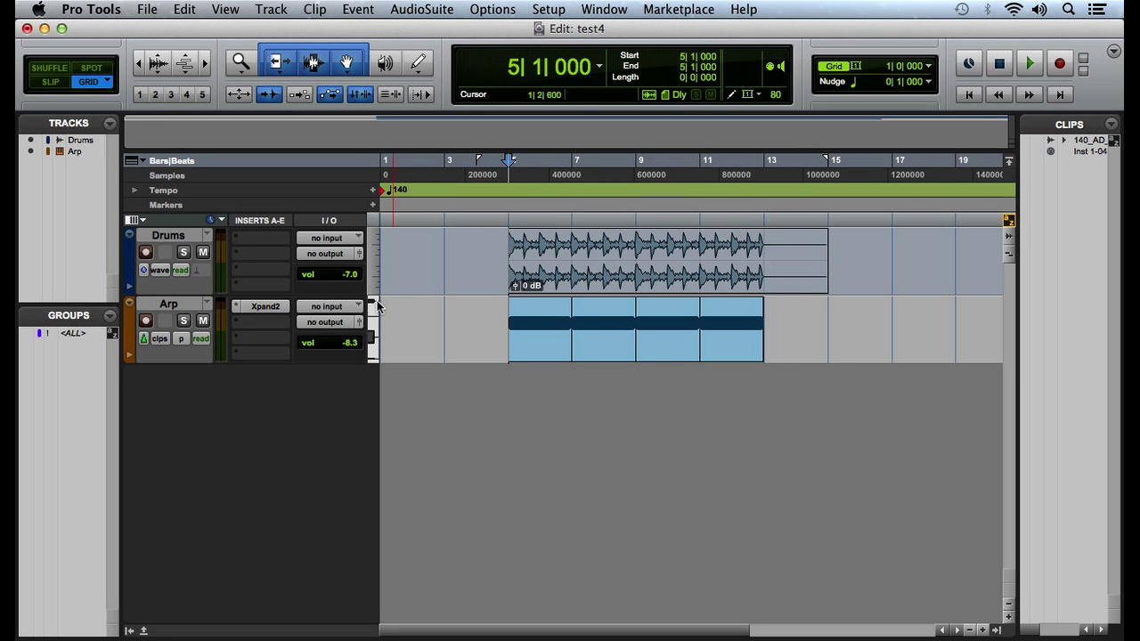
Route the Drums track's output to Mixbus 1 and the Arp track's to Mixbus 2, resetting both track volumes to 0.0.
click(331, 255)
mouse_move(358, 283)
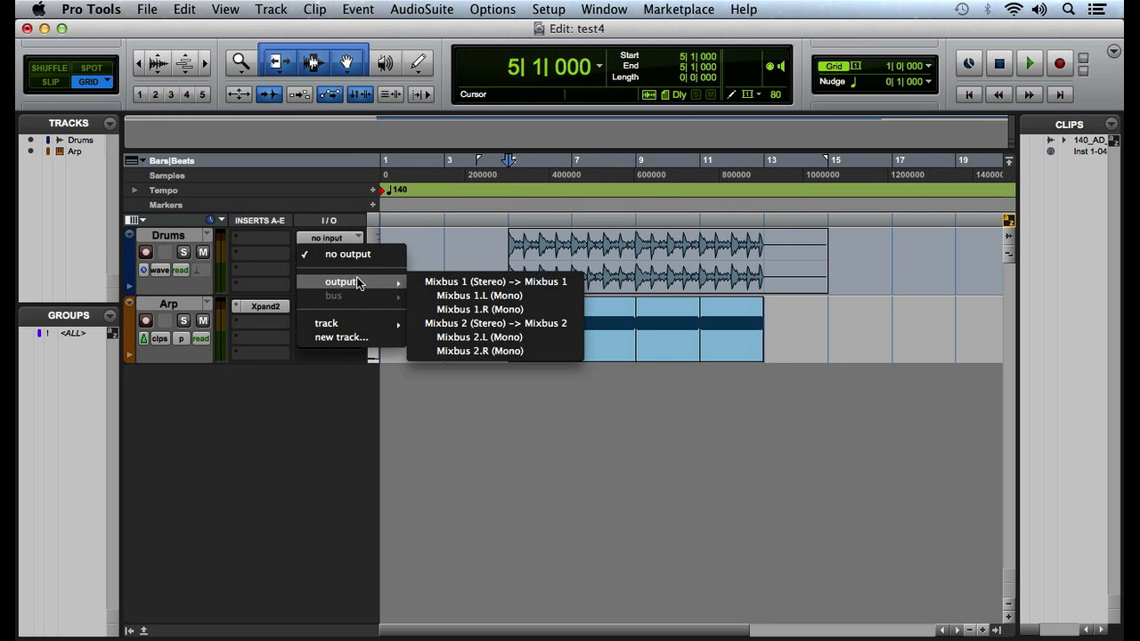
click(445, 282)
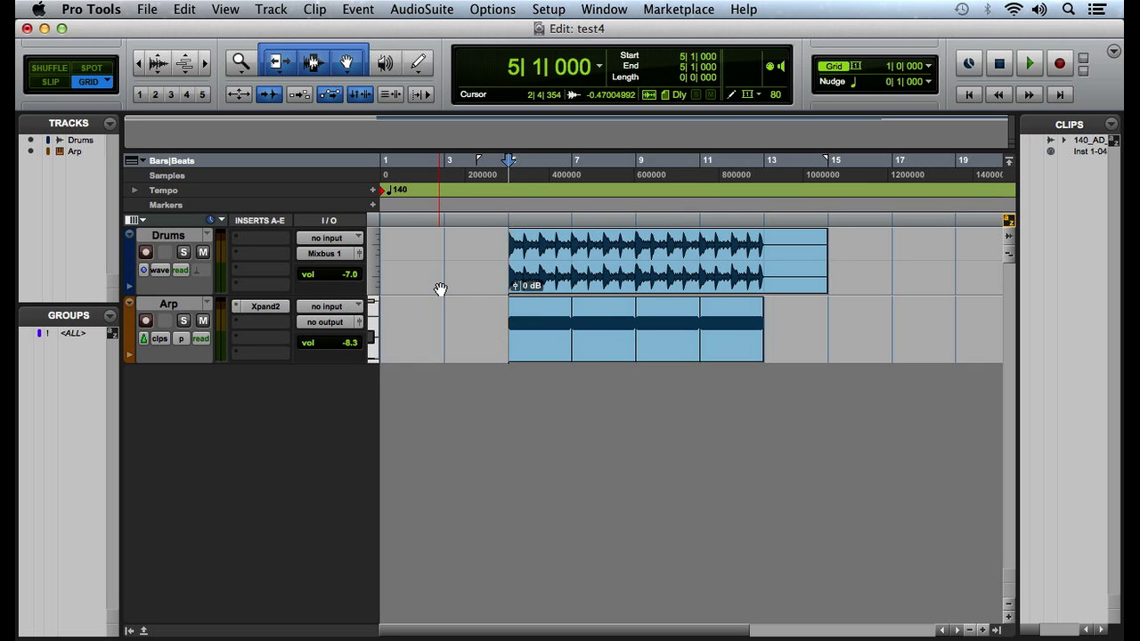
click(335, 321)
mouse_move(356, 349)
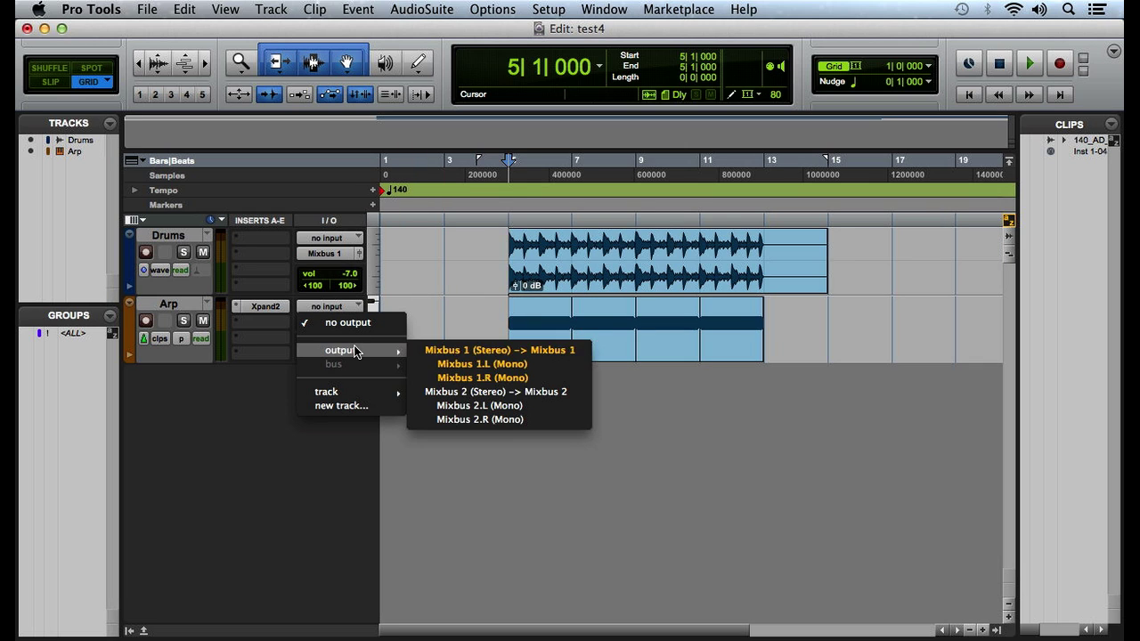
click(451, 393)
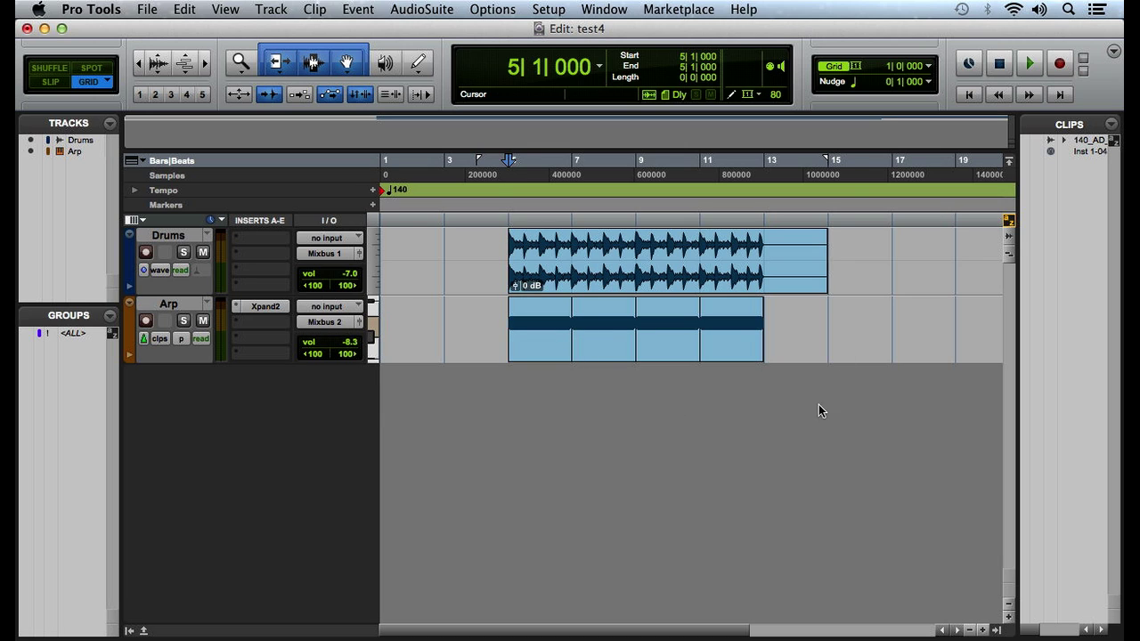
alt+click(348, 280)
alt+click(353, 342)
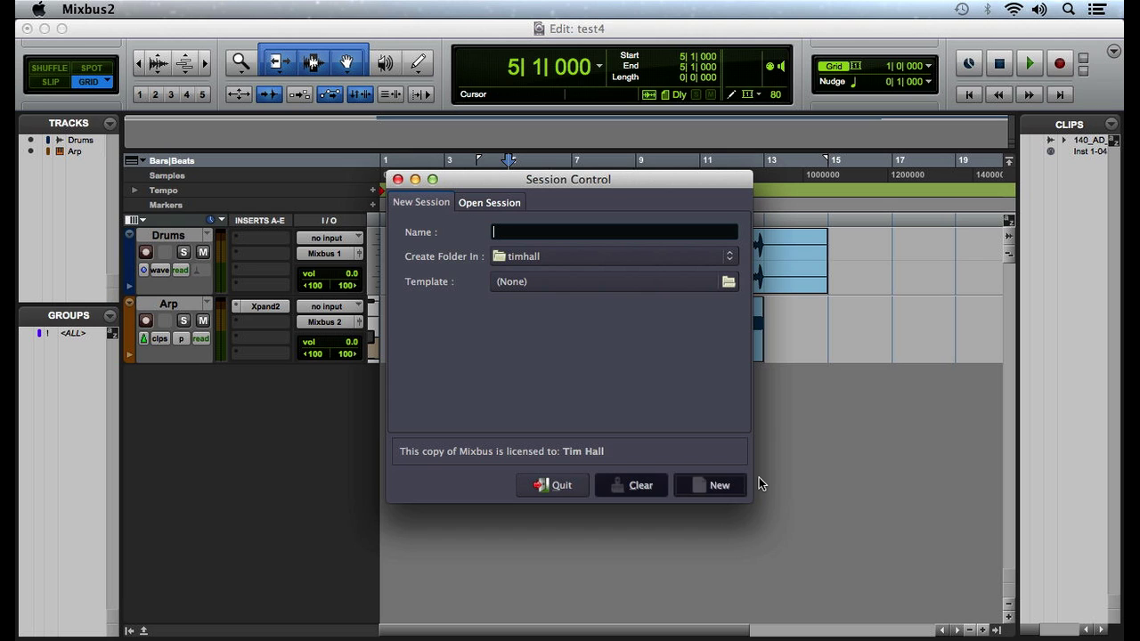
Create a new Mixbus session named "demo session" without a template.
text(demo session)
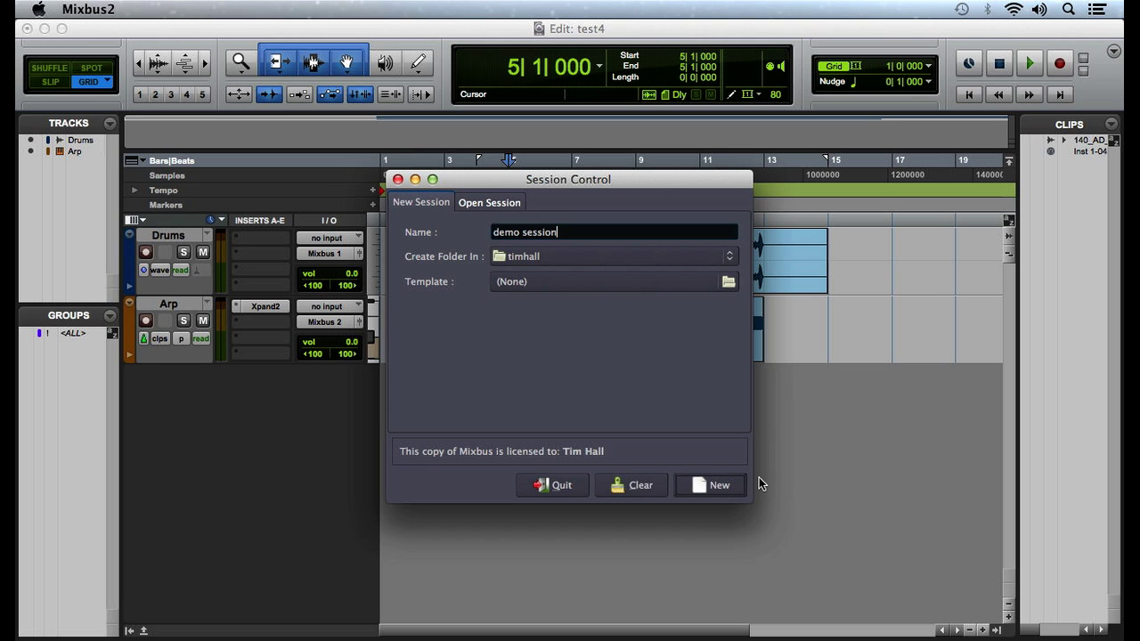
key(Return)
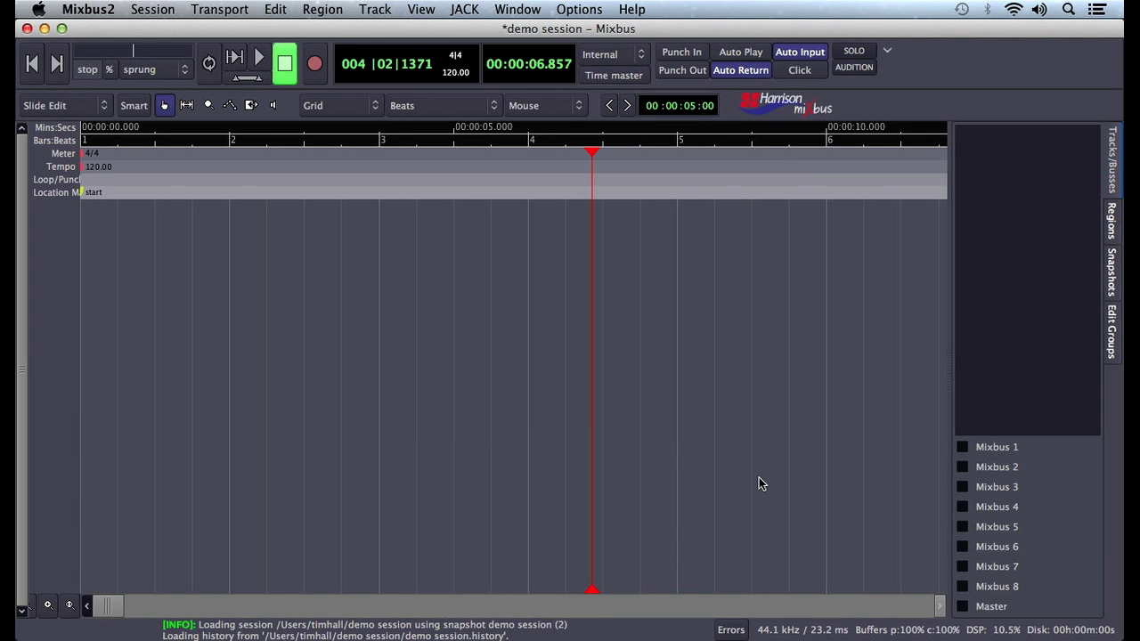
Add two stereo busses to the Mixbus session for receiving the Pro Tools audio.
key(minus)
key(minus)
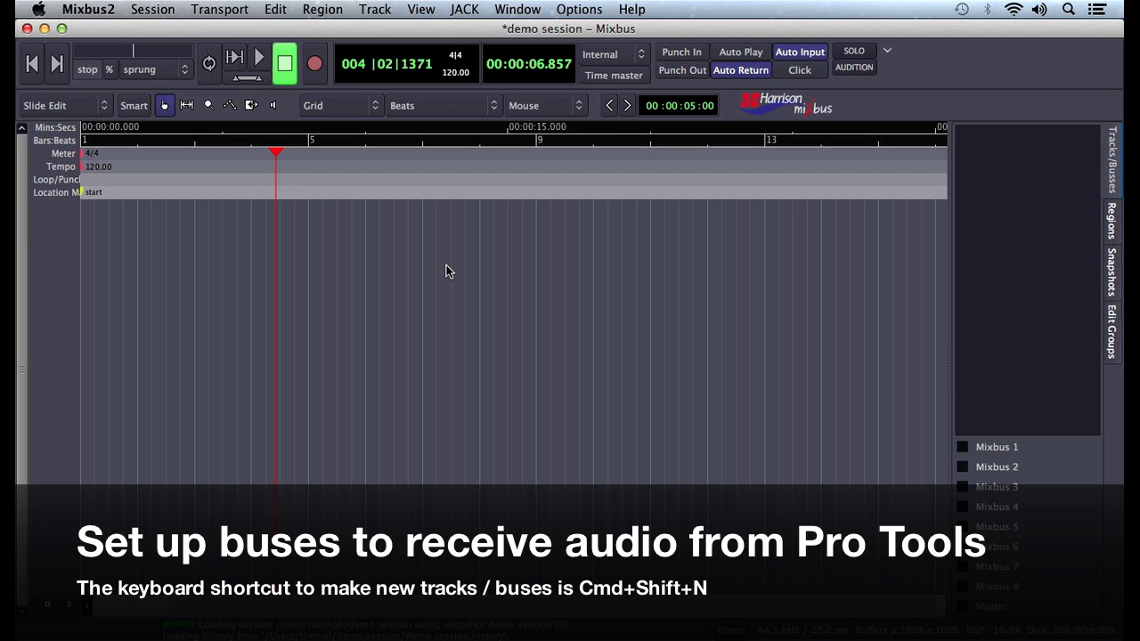
key(super+shift+n)
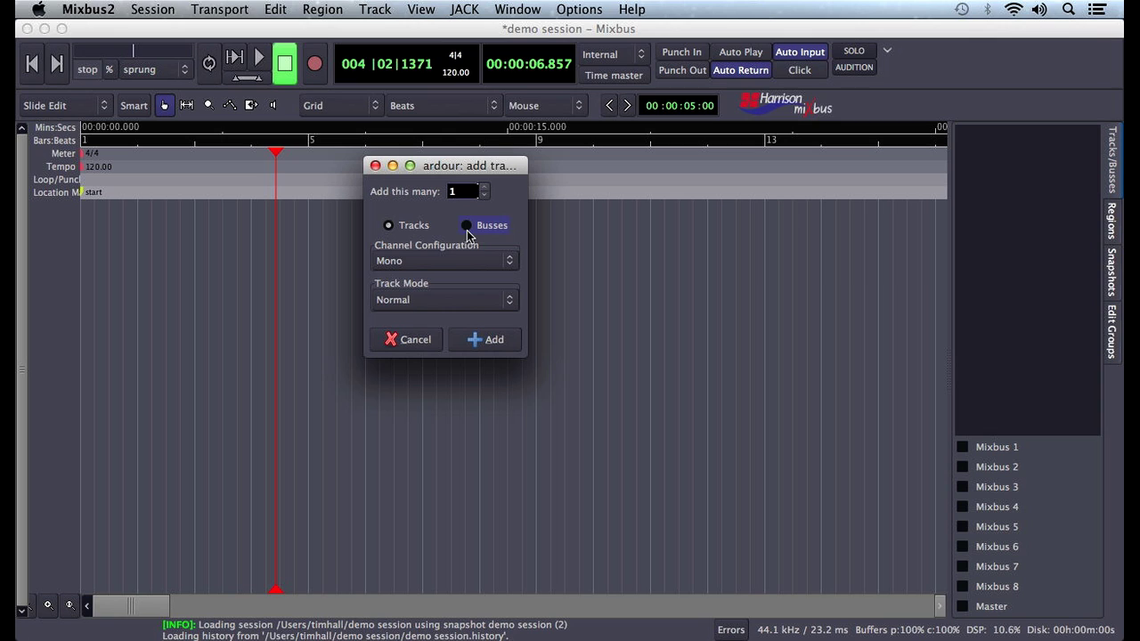
click(485, 189)
click(455, 257)
click(453, 280)
click(466, 226)
click(488, 342)
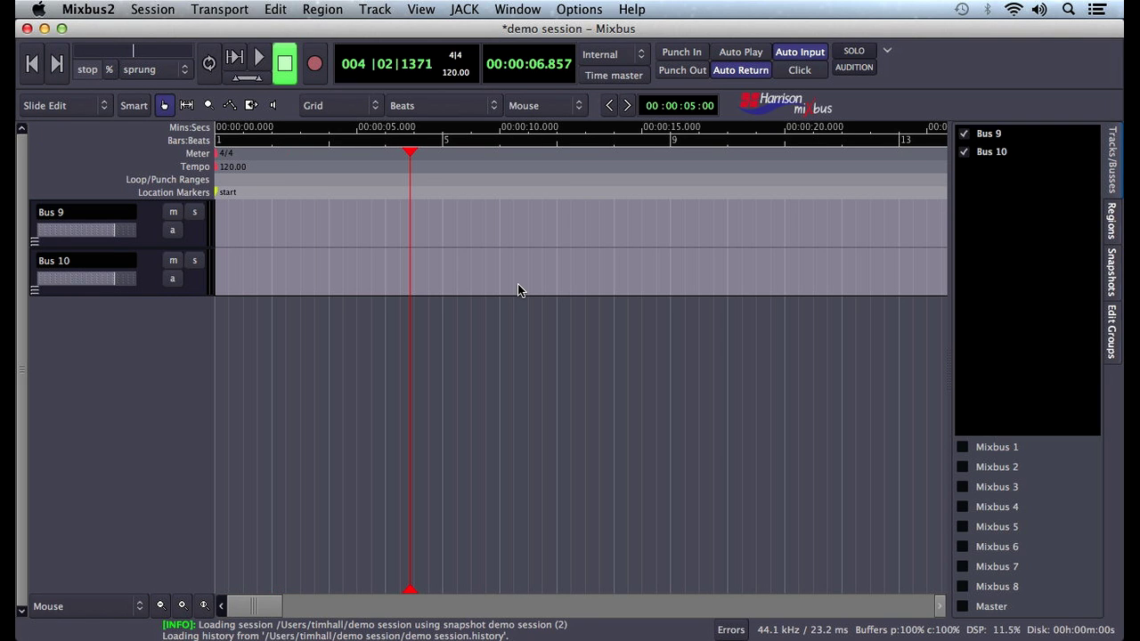
Rename the two new busses Drums and Arp to match the Pro Tools tracks.
double_click(89, 212)
text(D)
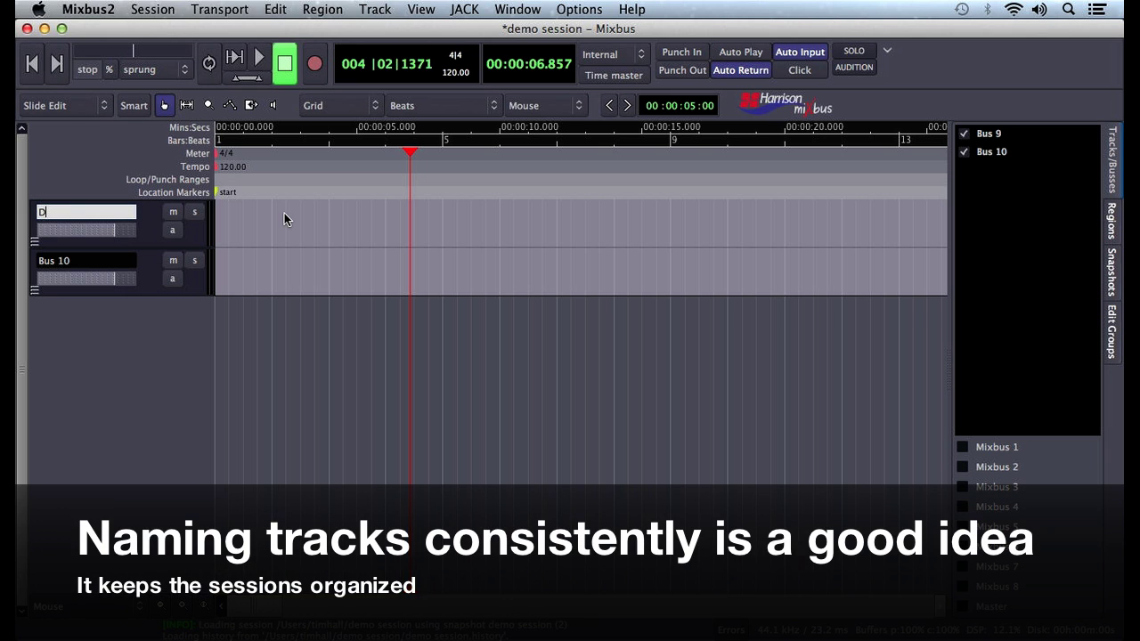
text(rums)
key(Tab)
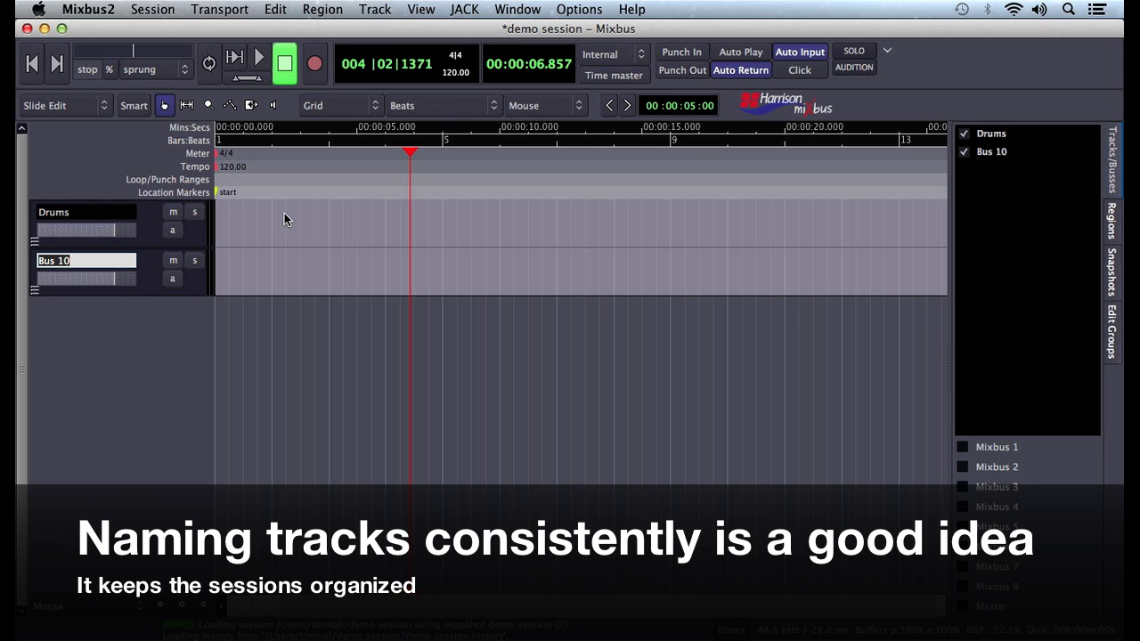
text(Arp)
key(Return)
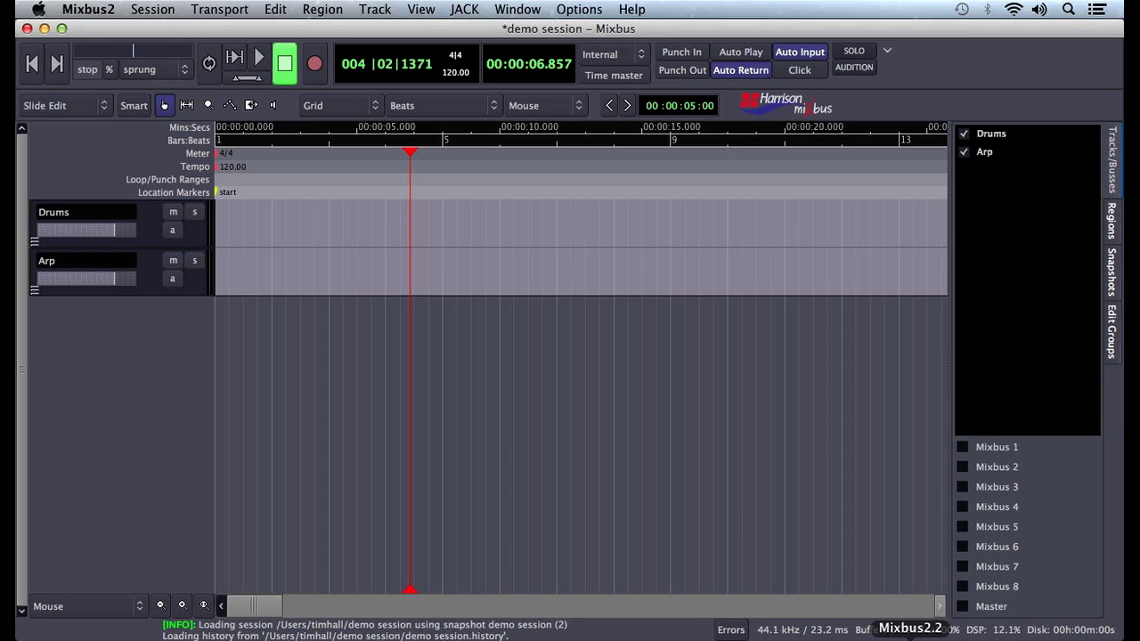
Open the mixer at full width and connect the Drums bus inputs to Pro Tools out1 and out2.
key(alt+m)
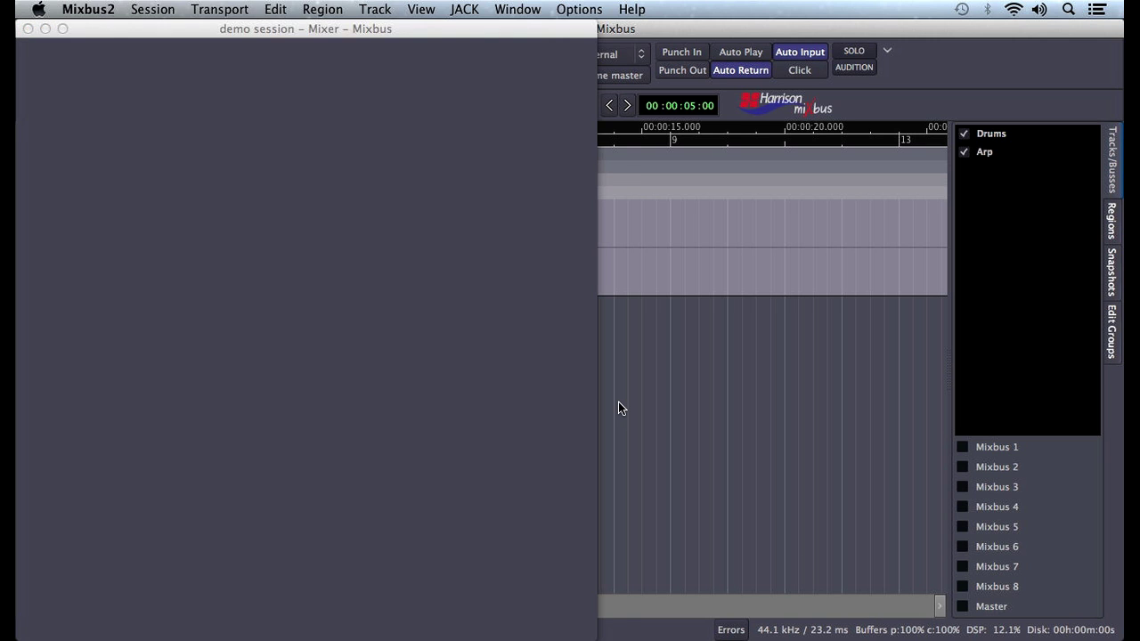
drag(594, 638, 1124, 636)
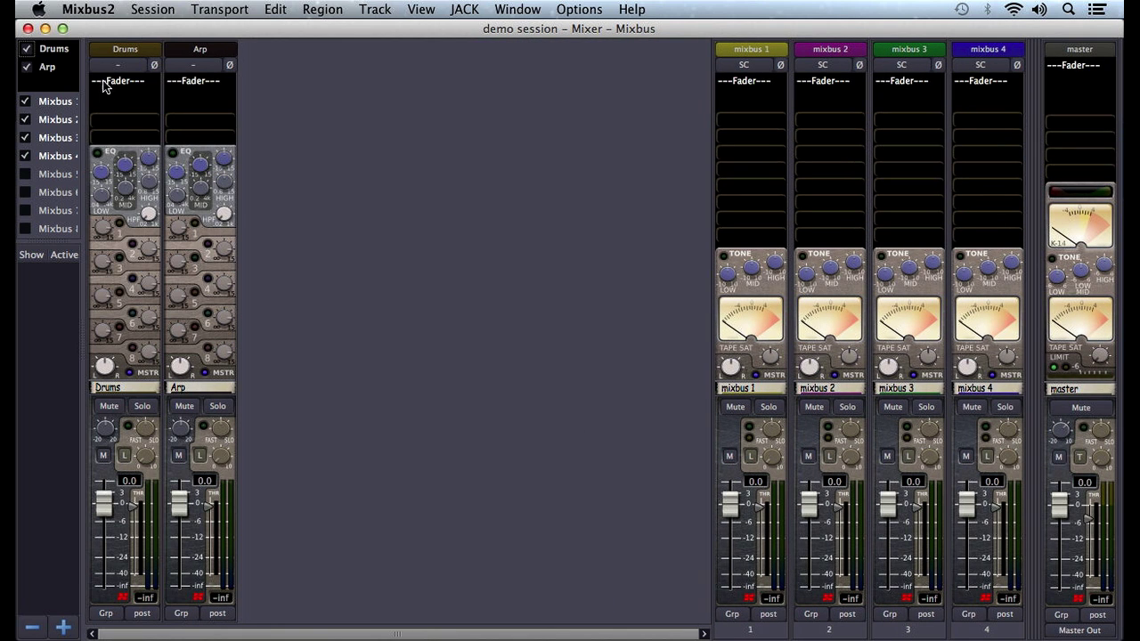
click(118, 69)
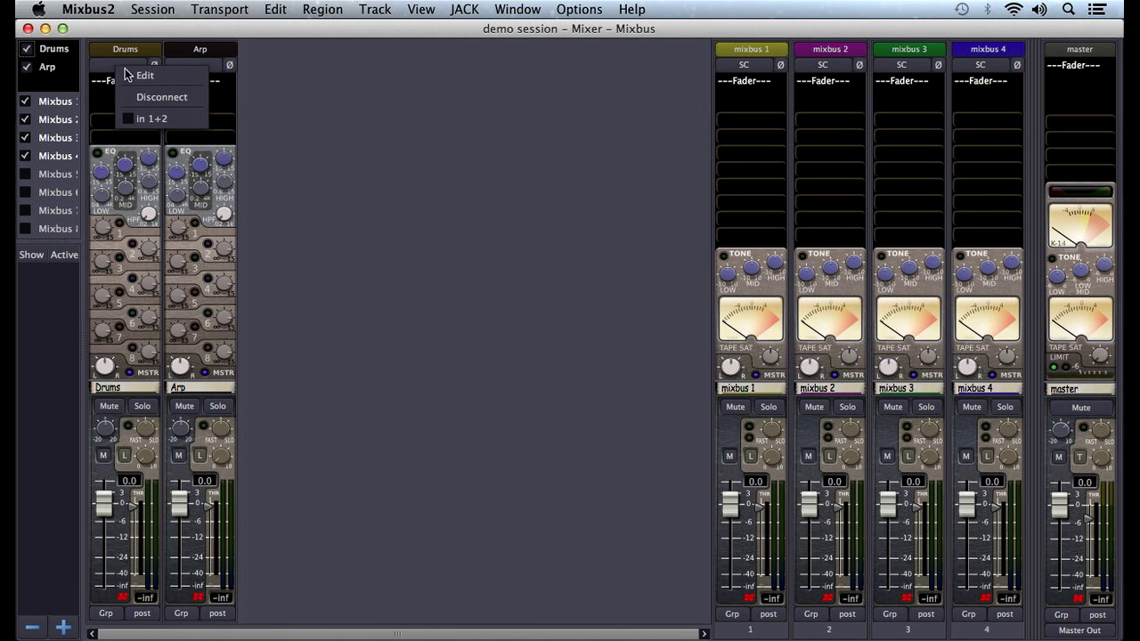
click(143, 75)
drag(272, 28, 402, 96)
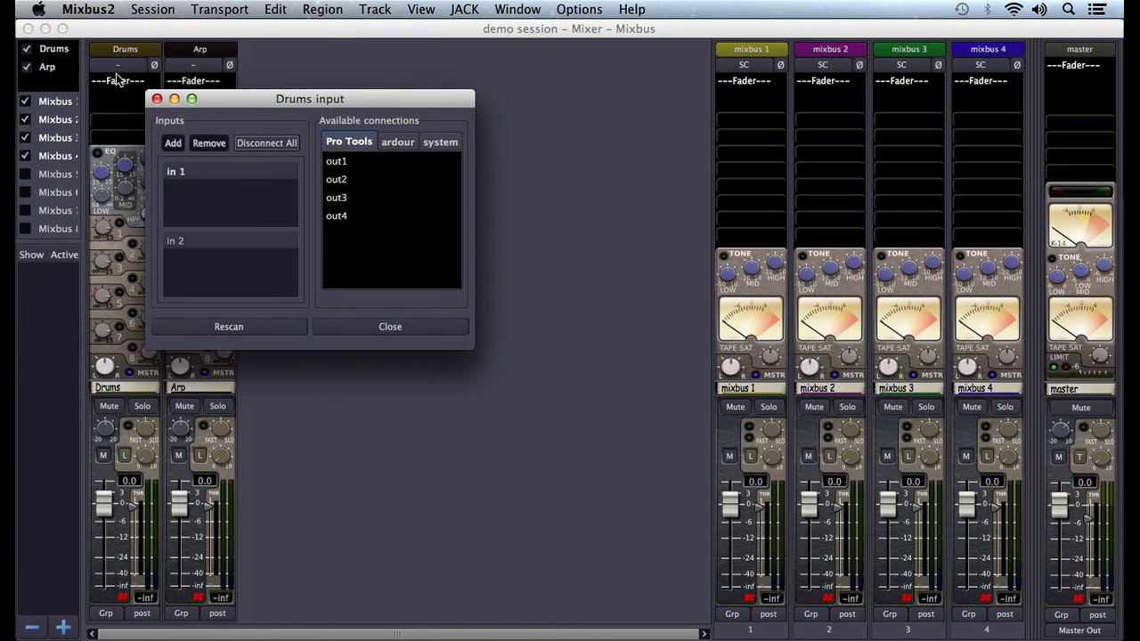
drag(270, 104, 284, 113)
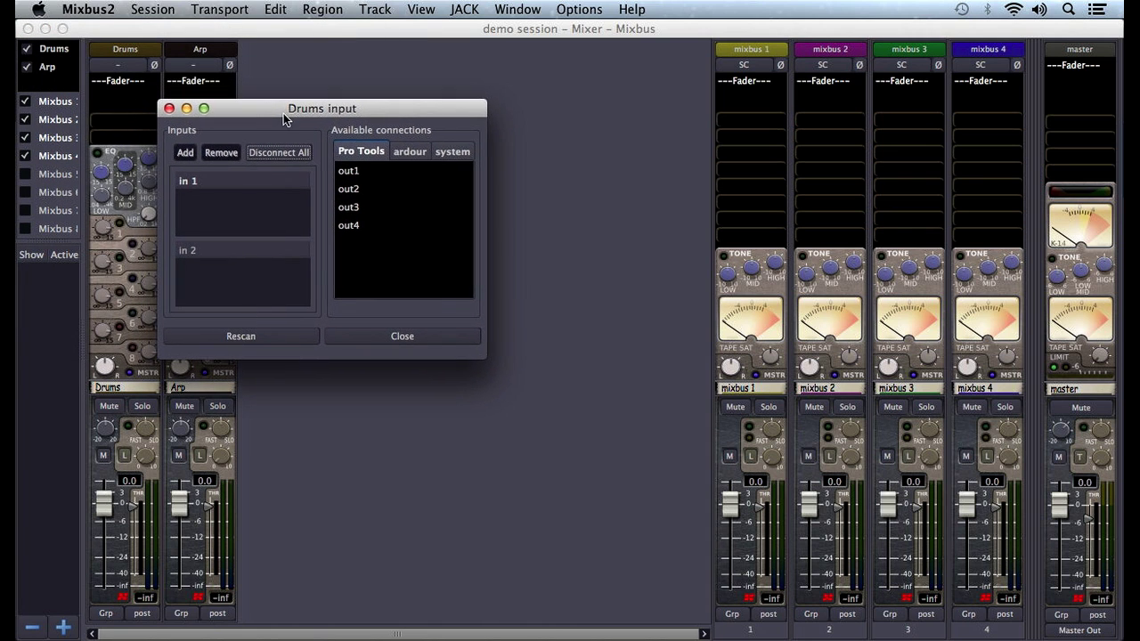
click(365, 176)
click(365, 190)
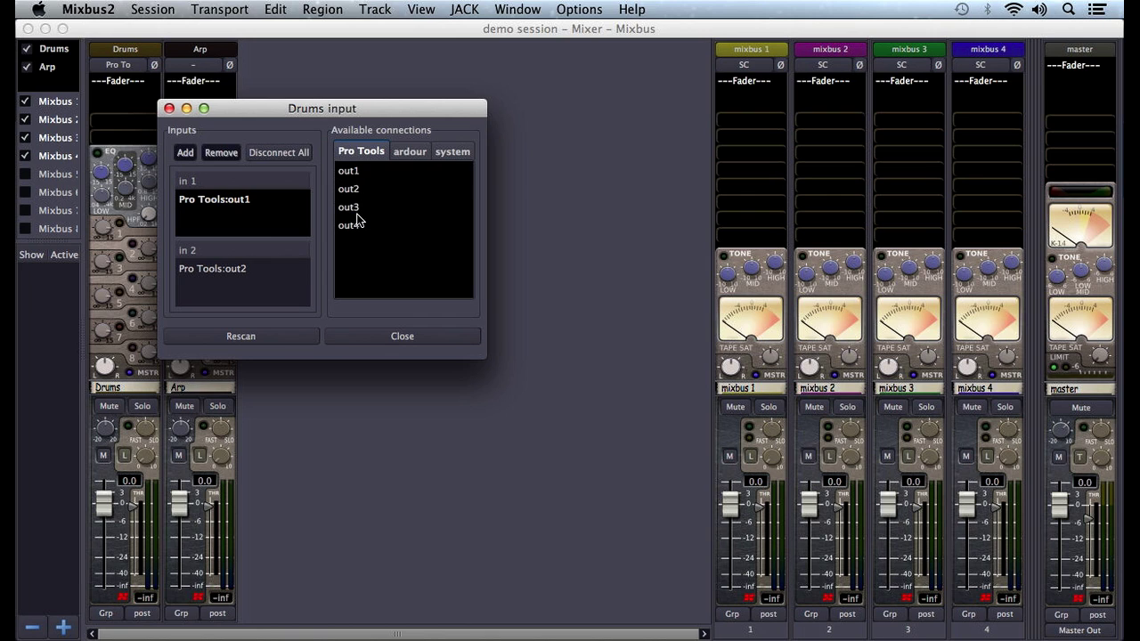
click(381, 335)
Connect the Arp bus inputs to Pro Tools out3 and out4.
click(200, 65)
click(217, 76)
click(258, 128)
click(257, 145)
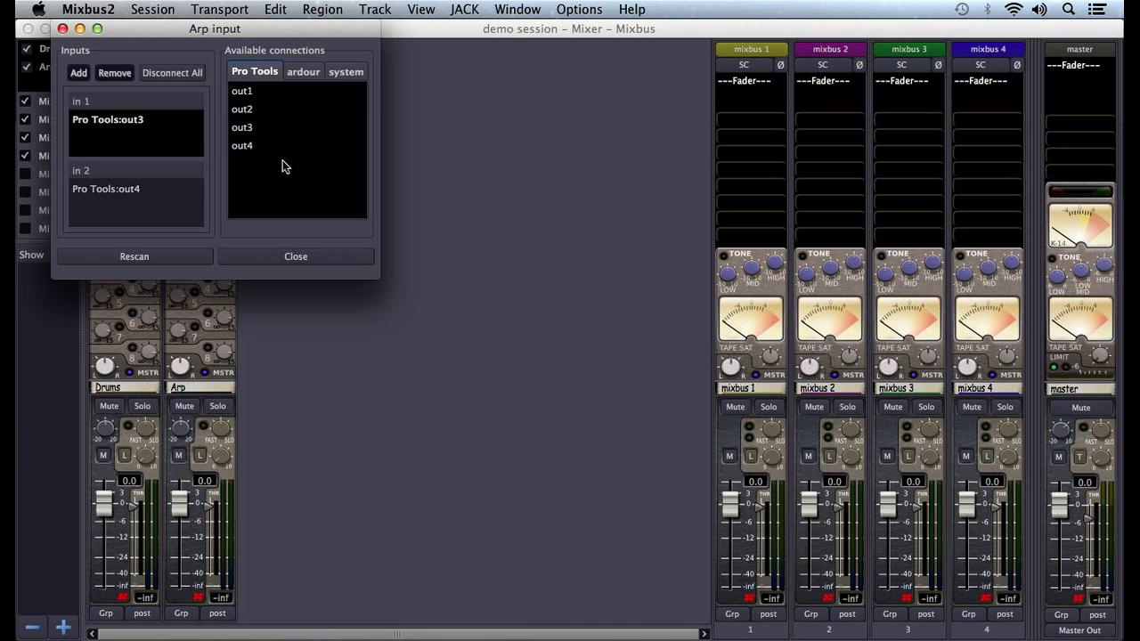
click(306, 256)
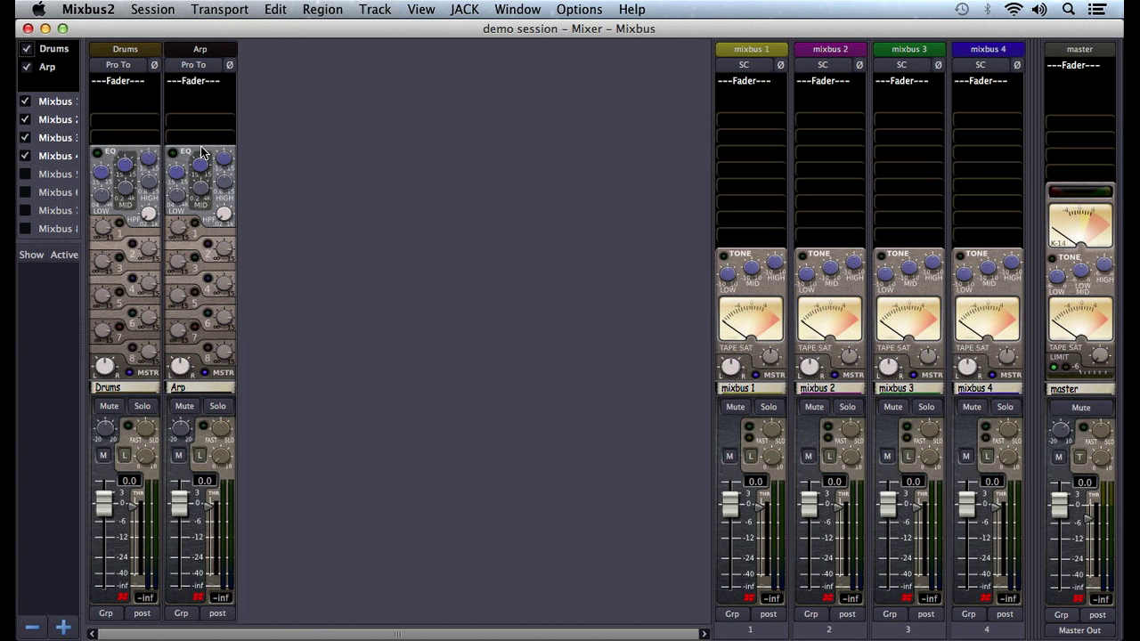
Return to the editor and set the session tempo to 140 beats per minute.
key(alt+m)
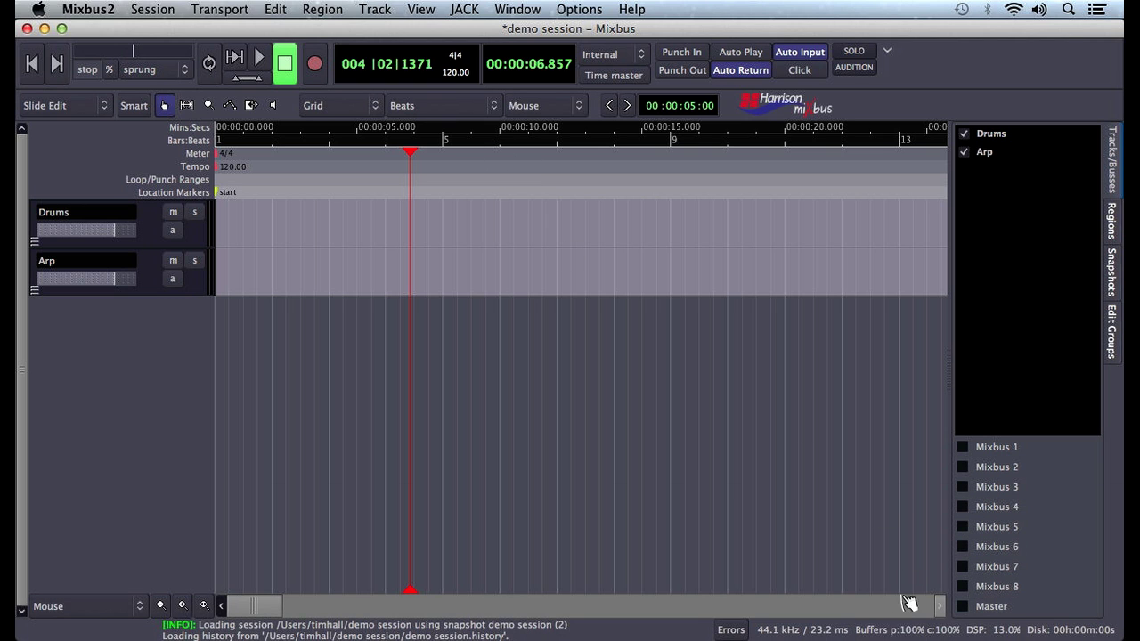
click(874, 637)
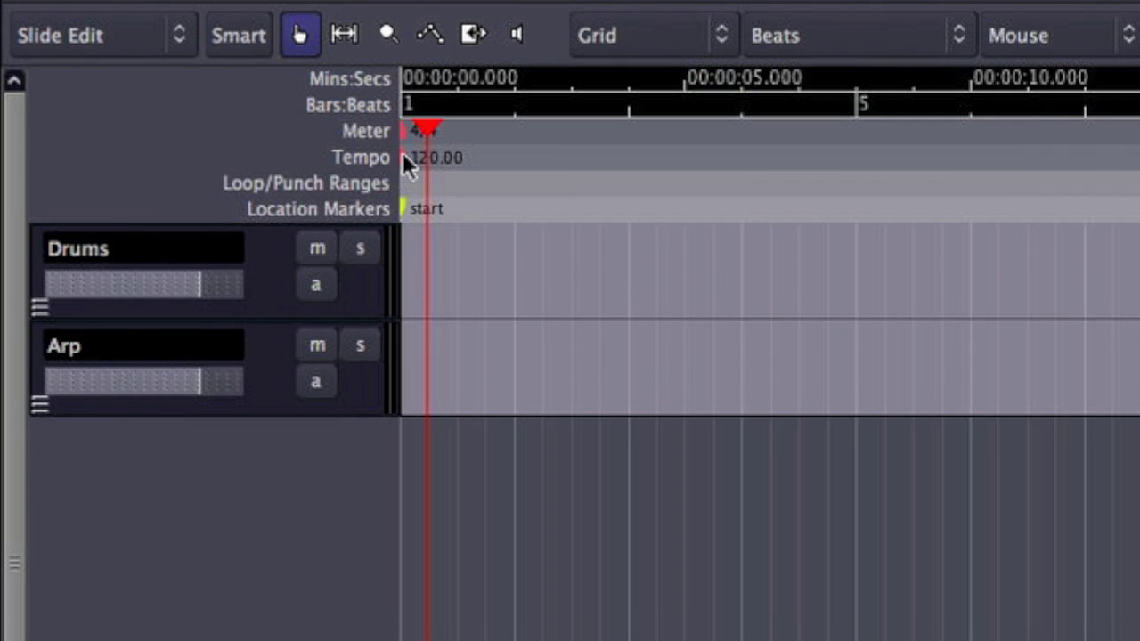
right_click(405, 160)
click(445, 170)
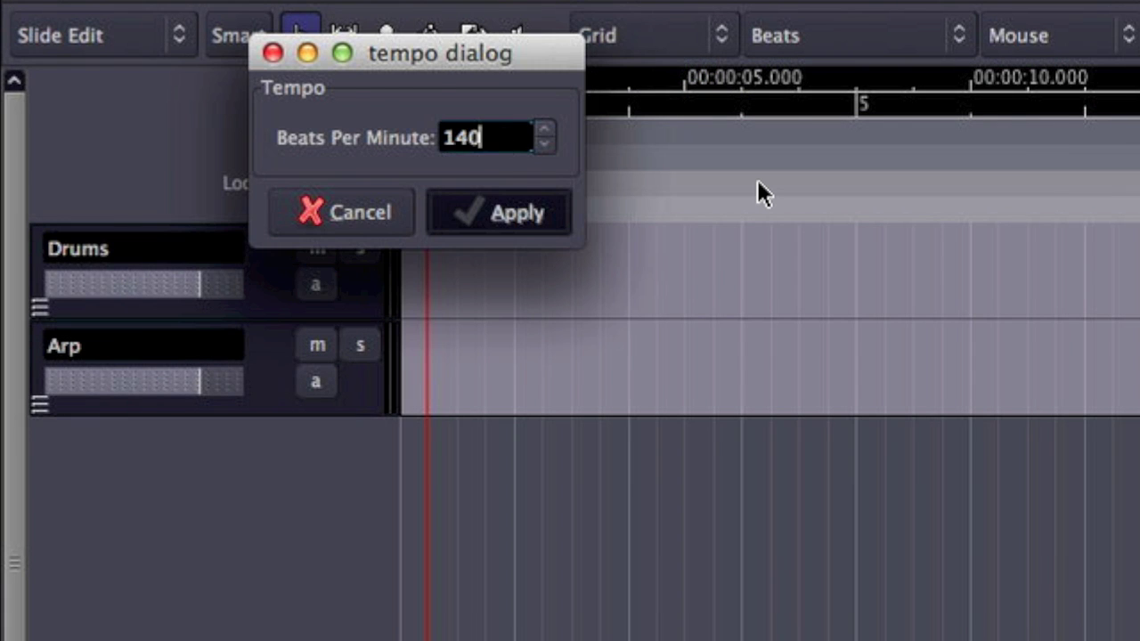
key(Return)
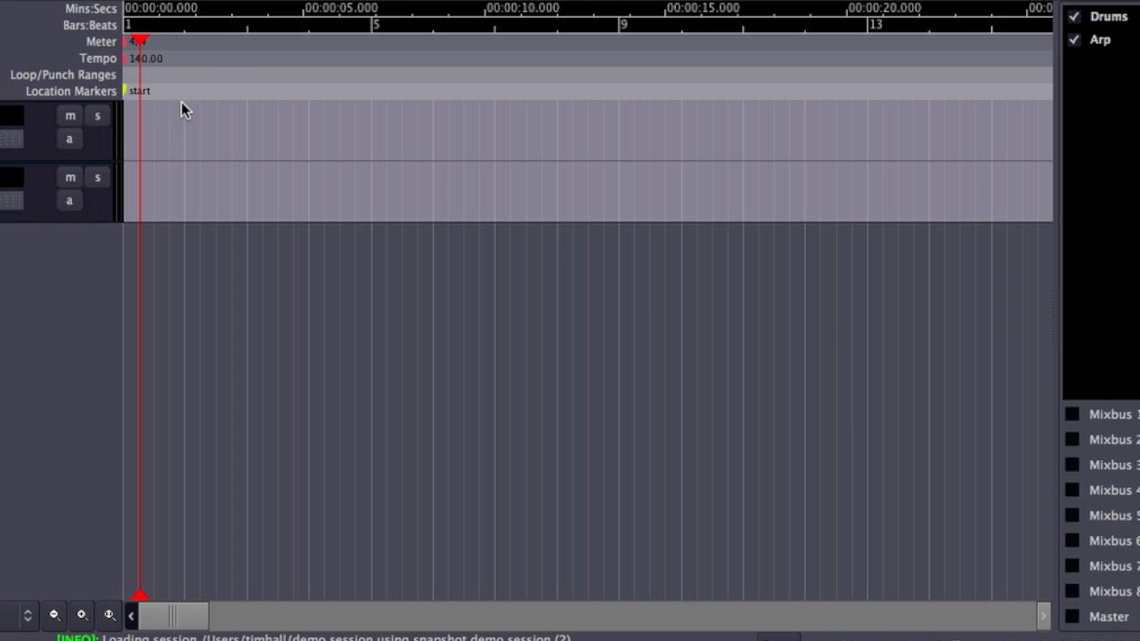
Move the start location marker to bar 5 and return the playhead to it.
drag(126, 89, 381, 84)
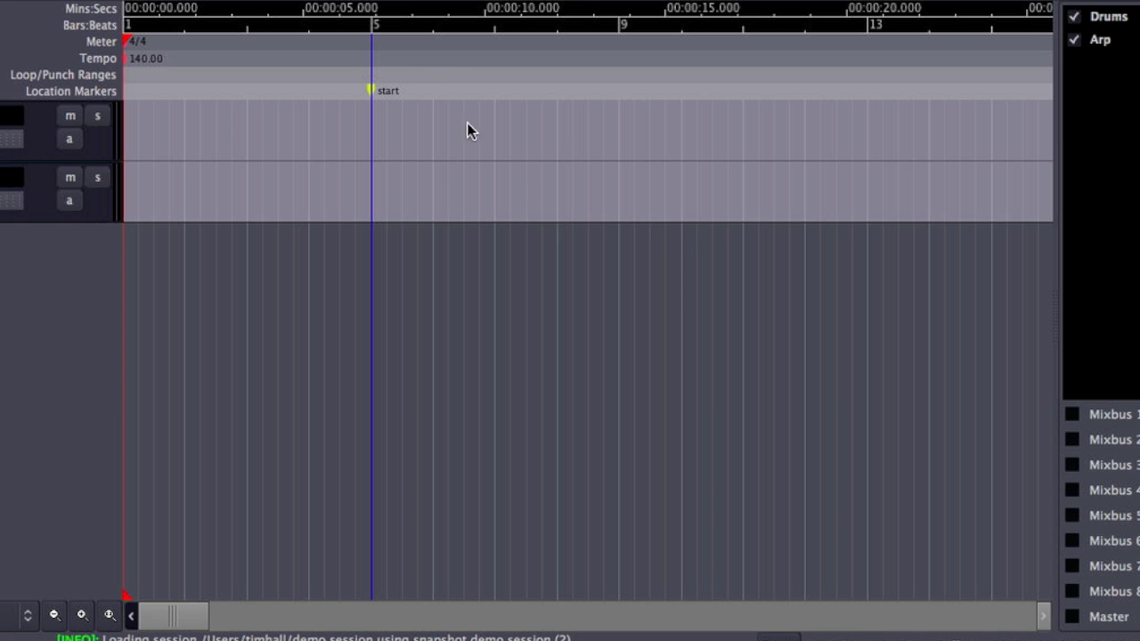
click(787, 33)
click(969, 31)
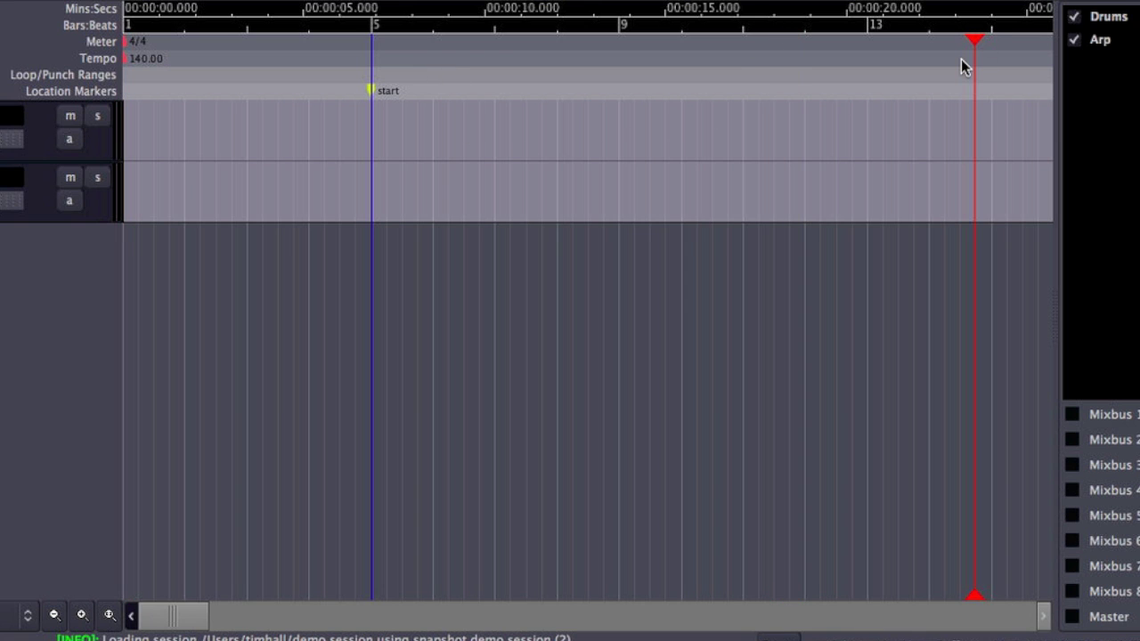
key(Home)
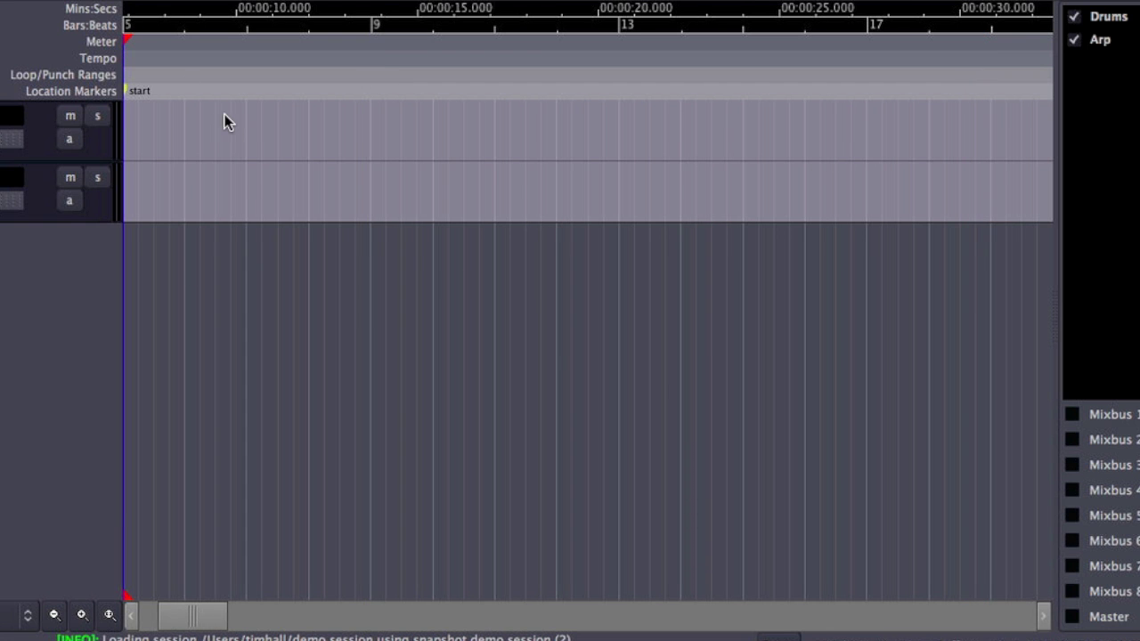
Check that Send MTC, Send MMC and Use MMC are enabled in the sync options.
click(579, 9)
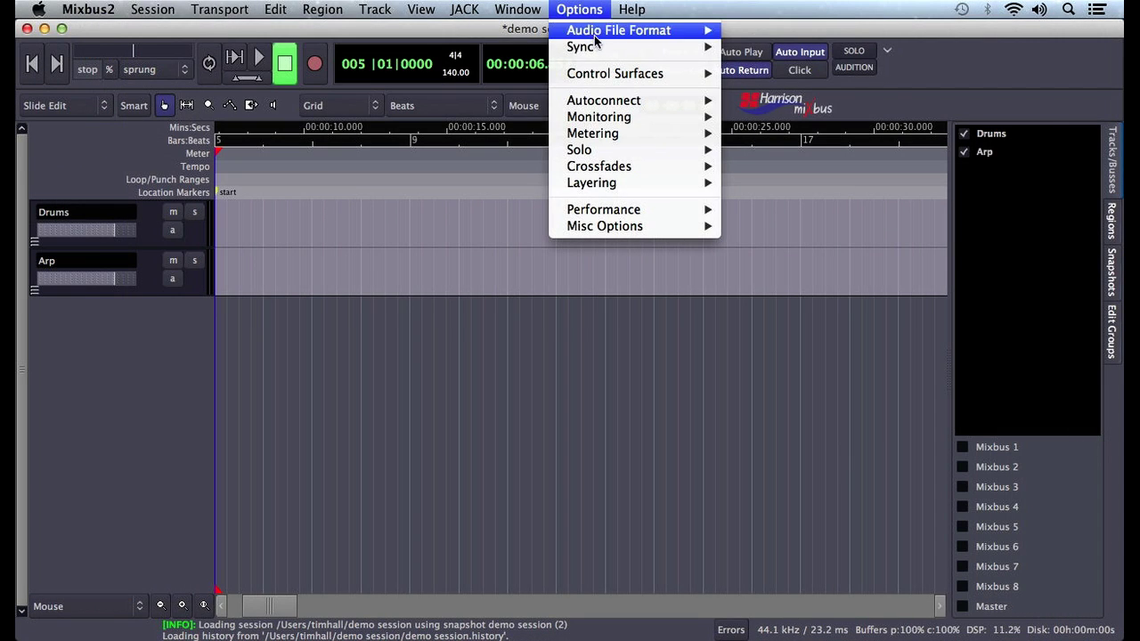
mouse_move(600, 49)
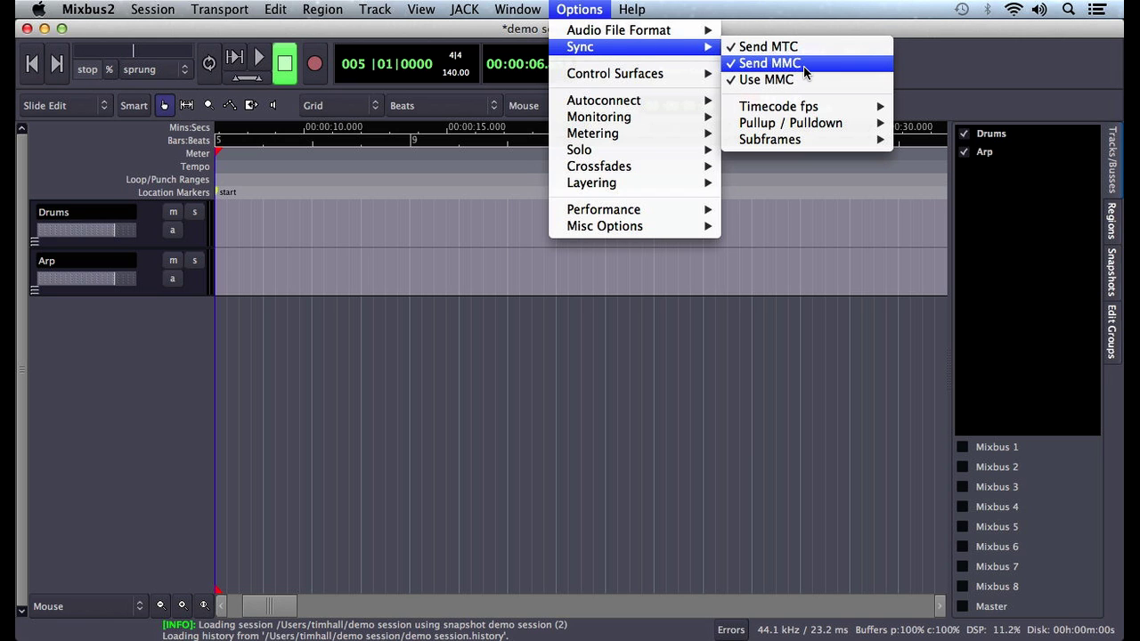
click(945, 64)
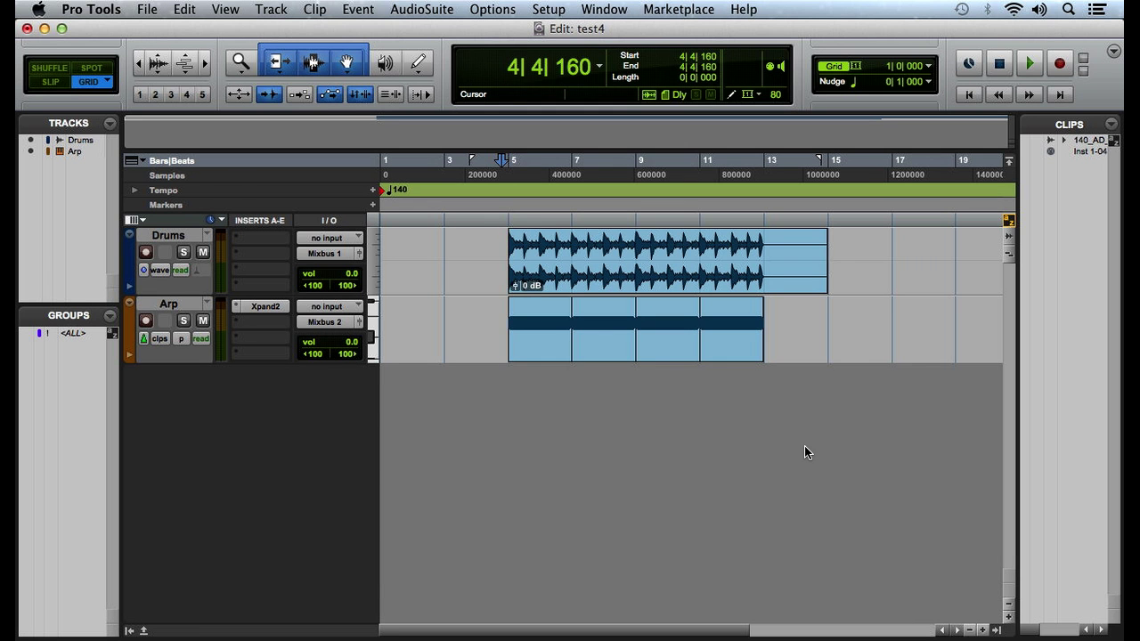
Switch to Pro Tools and enable ardour_out as a MIDI input device.
click(558, 16)
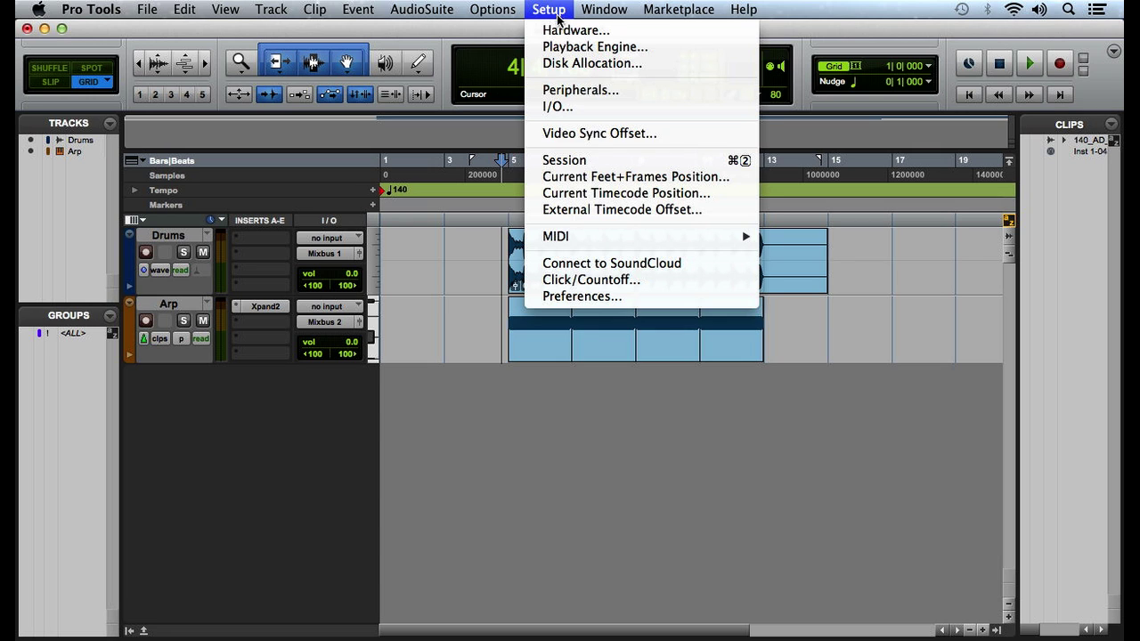
mouse_move(609, 241)
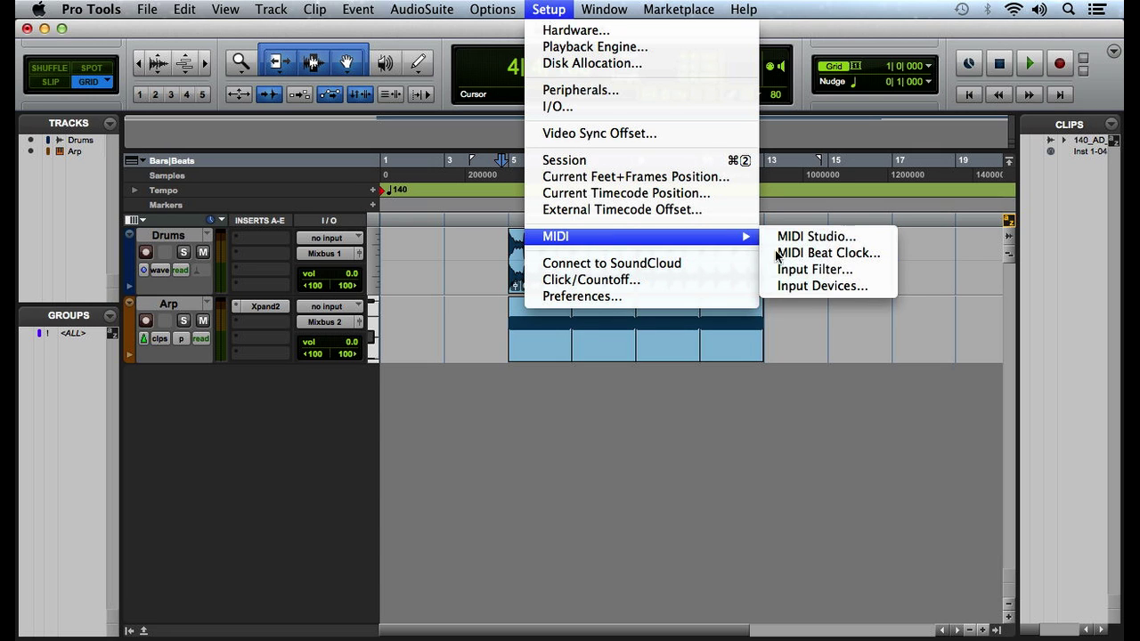
click(811, 287)
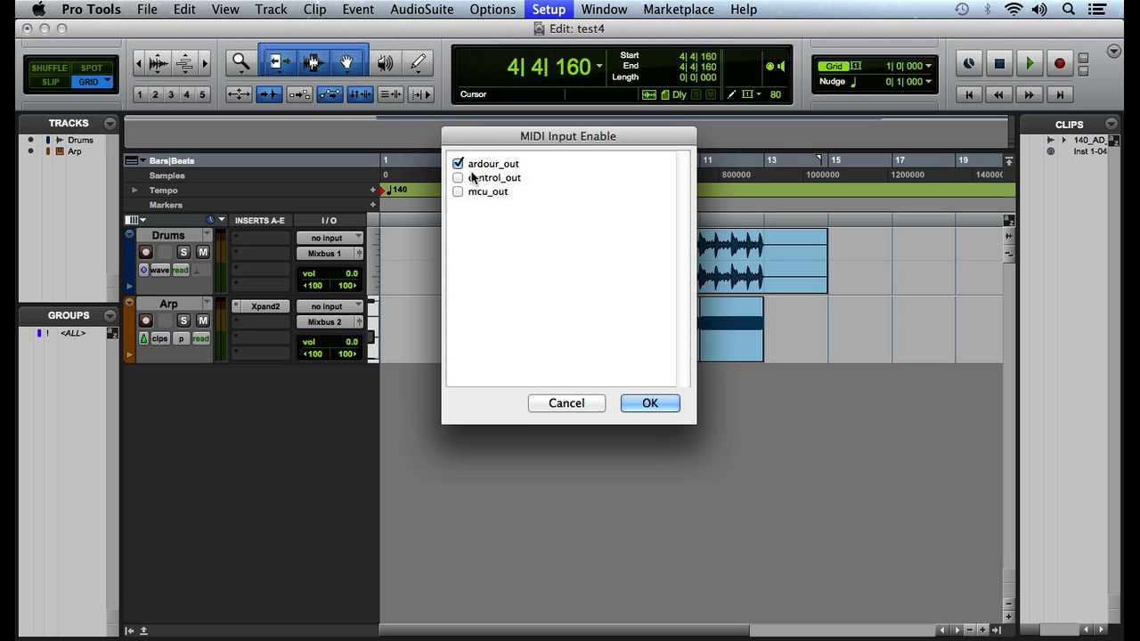
click(649, 406)
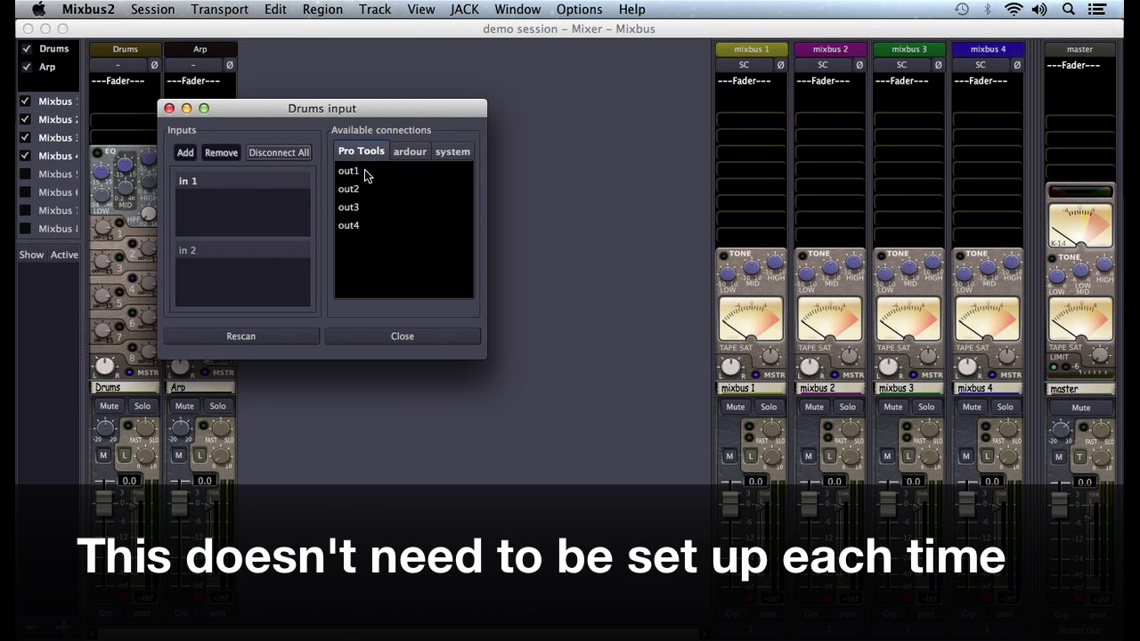
click(361, 171)
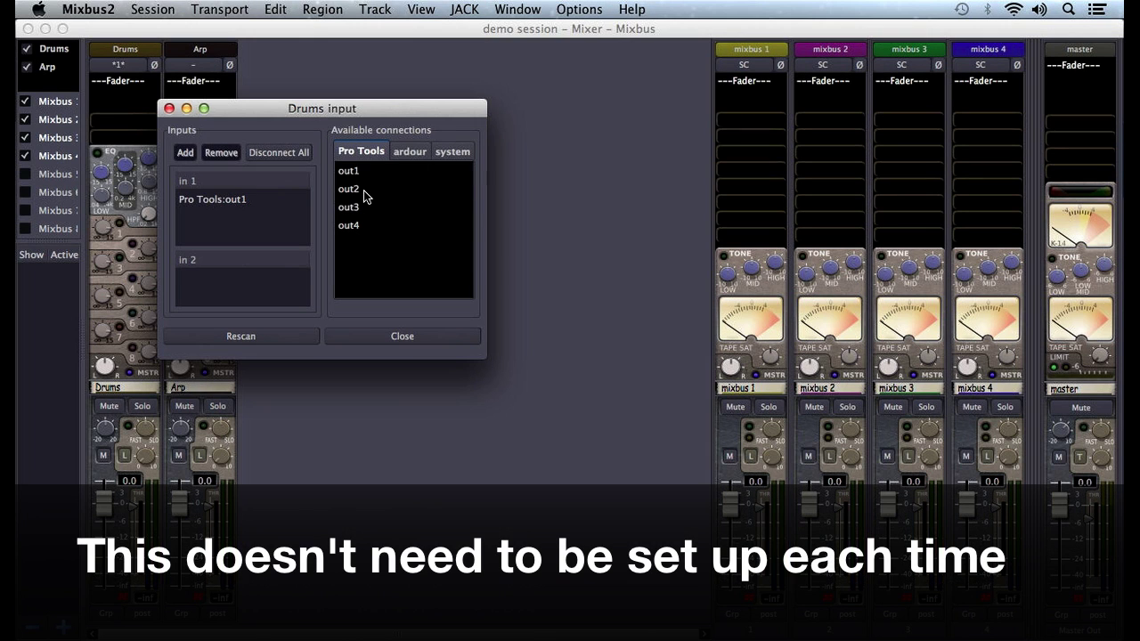
click(365, 191)
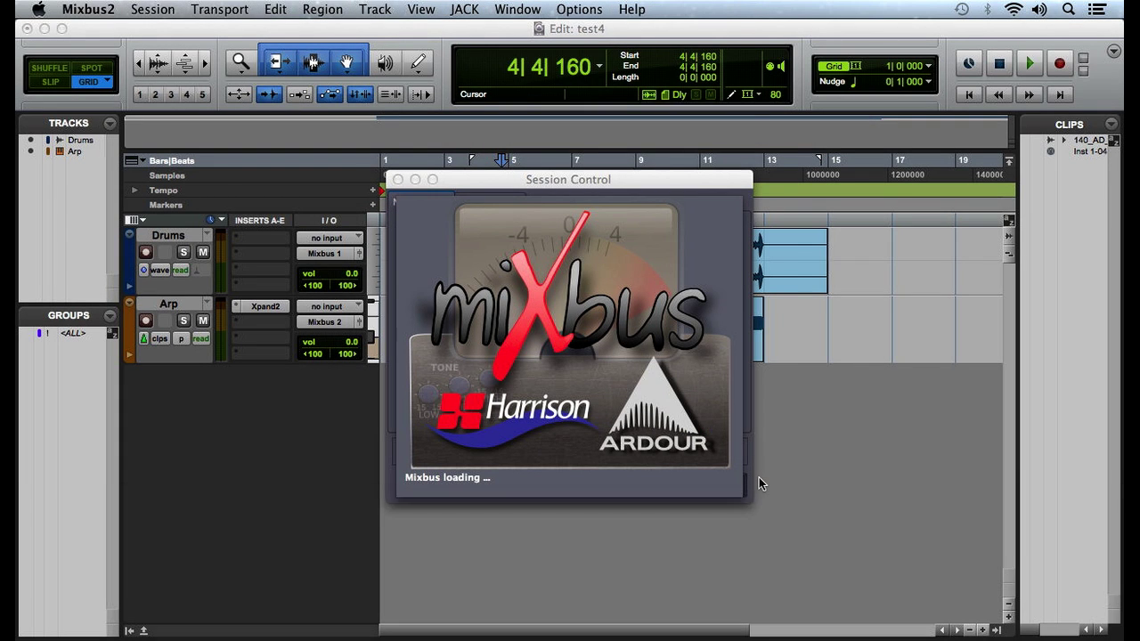
Open the Pro Tools playback engine settings to check that JackRouter is selected.
click(548, 9)
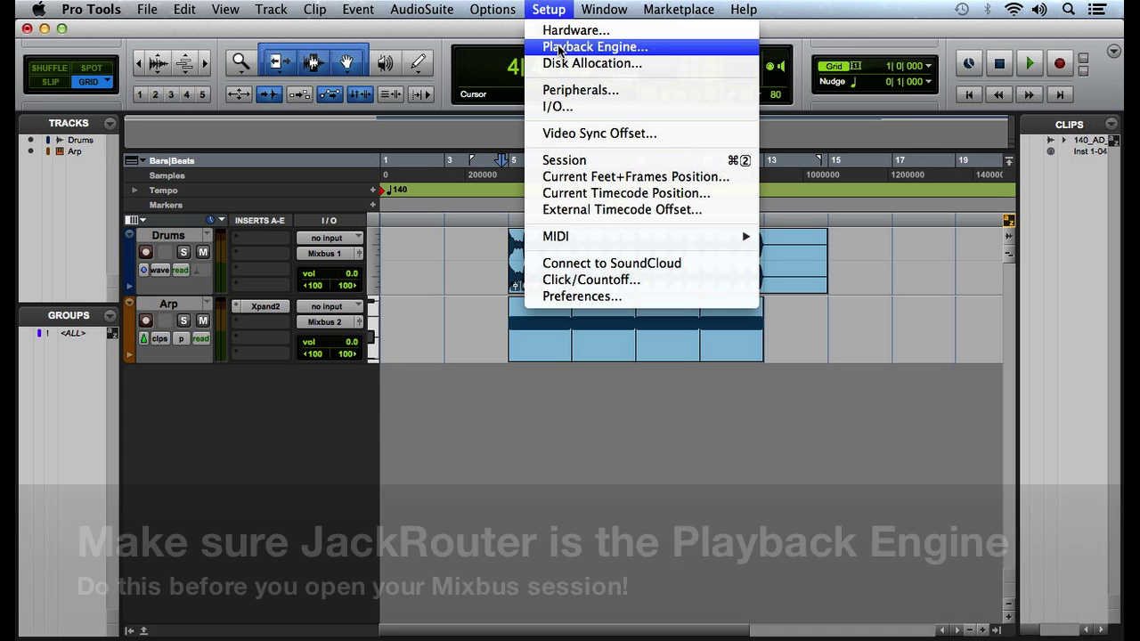
click(552, 46)
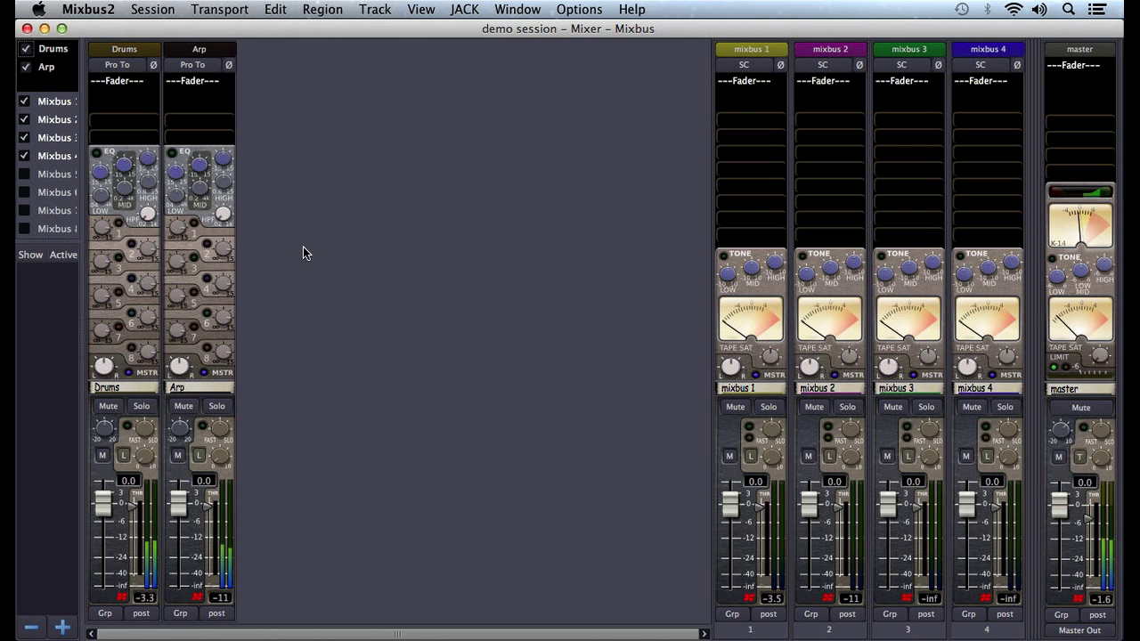
Try the Drums bus's high-pass filter at about 366.5 and reset the filter to its default.
drag(148, 216, 150, 218)
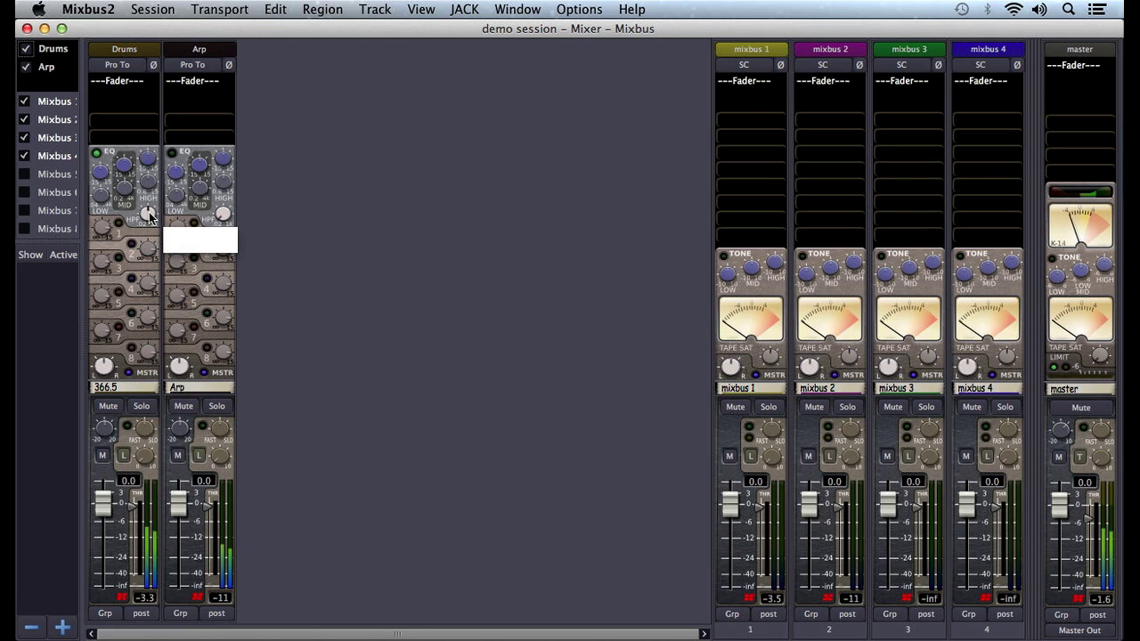
shift+click(148, 215)
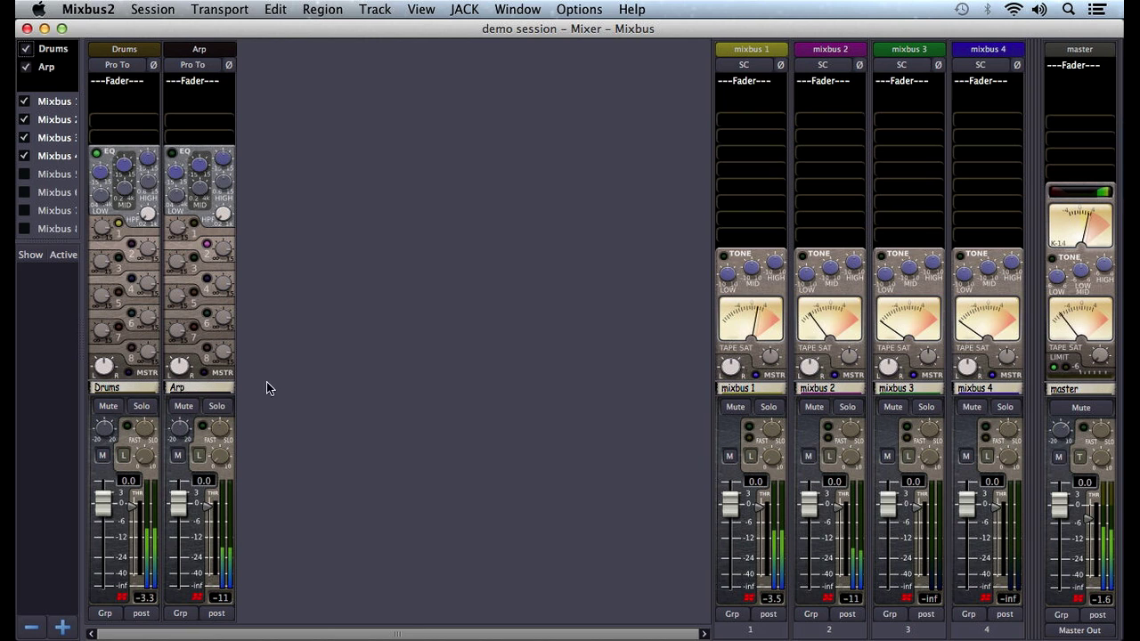
Rename mixbus 1 as Percussion and mixbus 2 as Synth in the mixer.
click(736, 392)
click(761, 394)
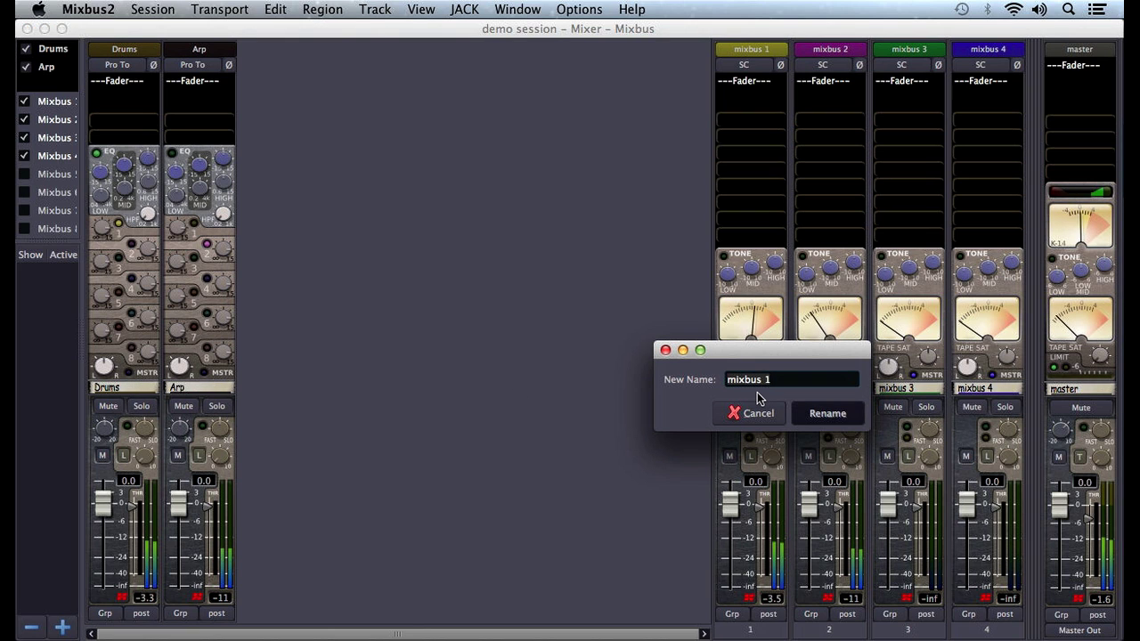
text(Percussion)
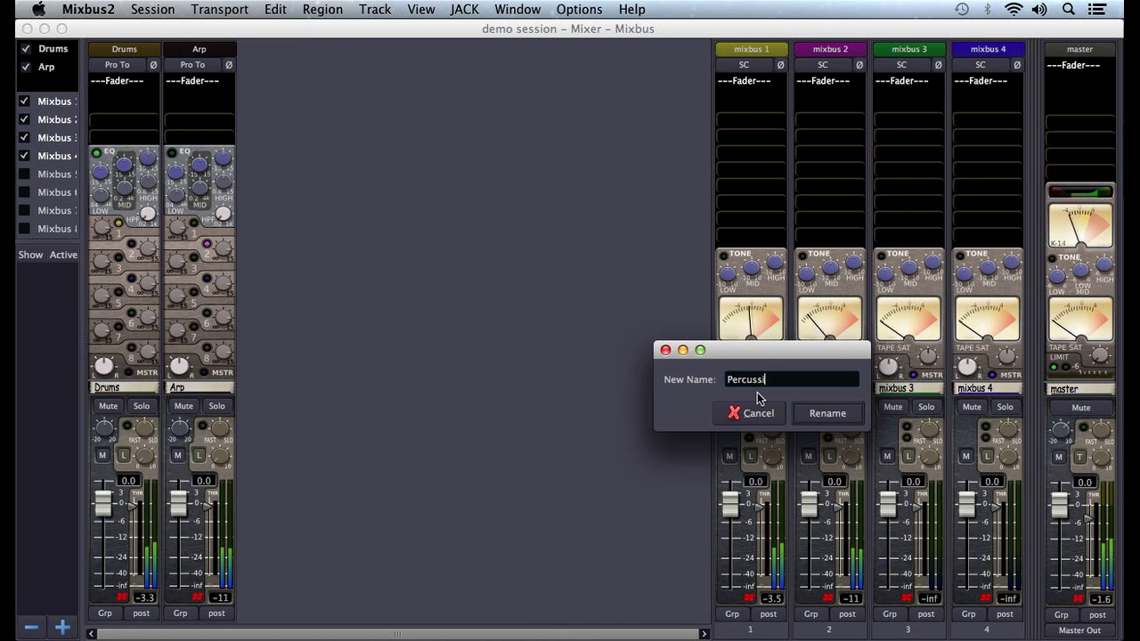
key(Return)
click(824, 393)
click(847, 398)
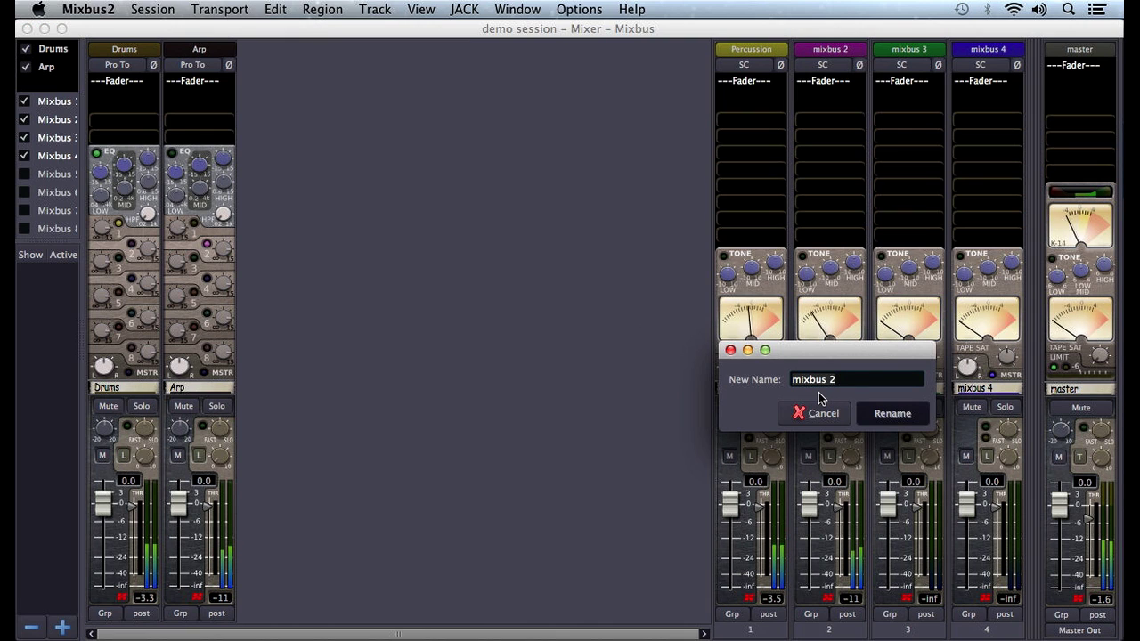
text(Synth)
key(Return)
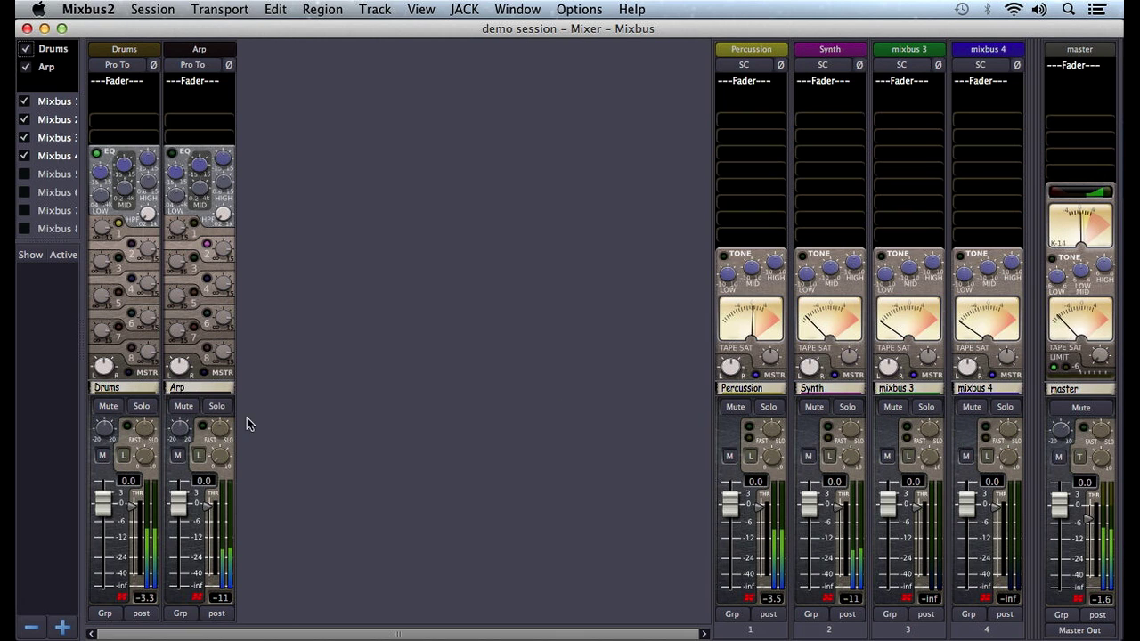
Lower the Arp fader to about -1.9 and reset it to 0.0.
drag(177, 498, 175, 503)
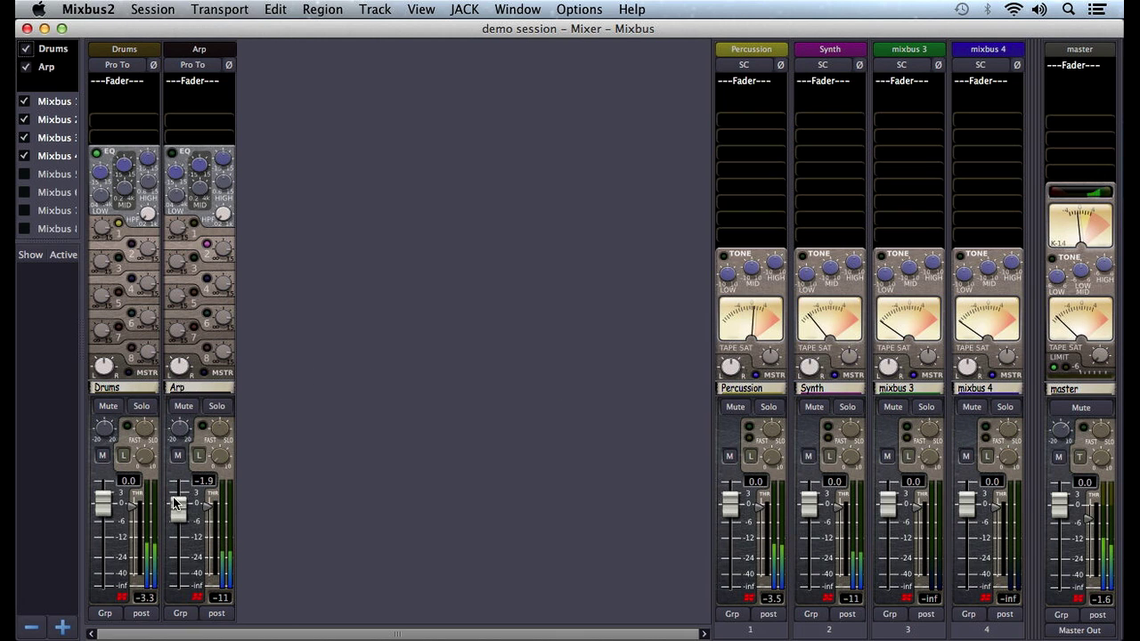
shift+click(175, 503)
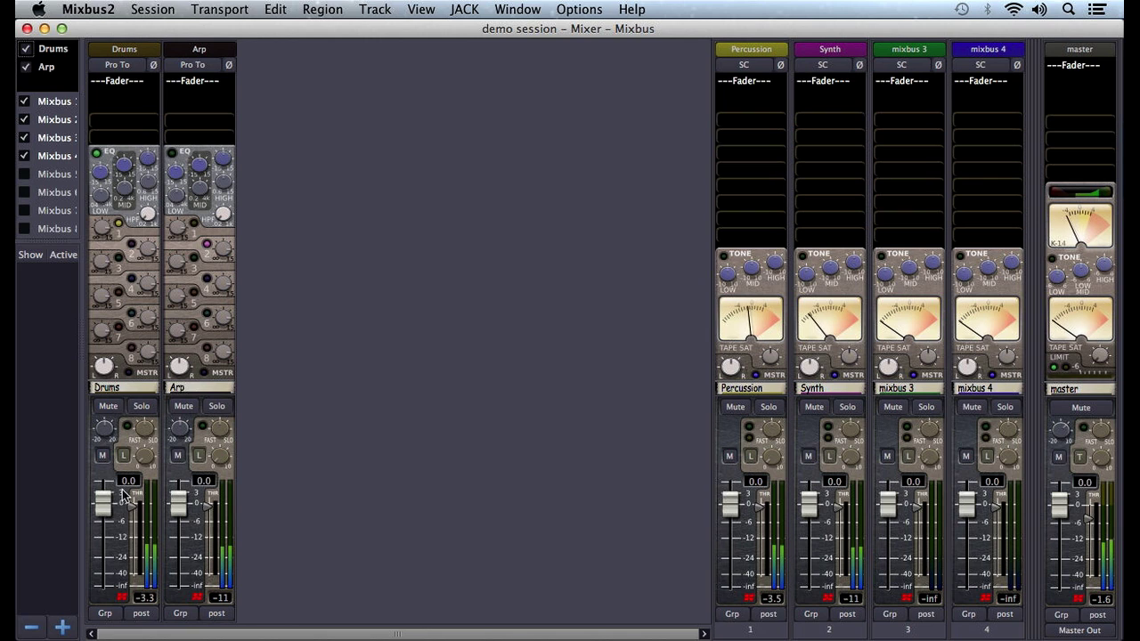
Switch the Drums bus dynamics to compressor mode, lower its threshold and adjust the compressor's knobs.
click(124, 459)
click(160, 481)
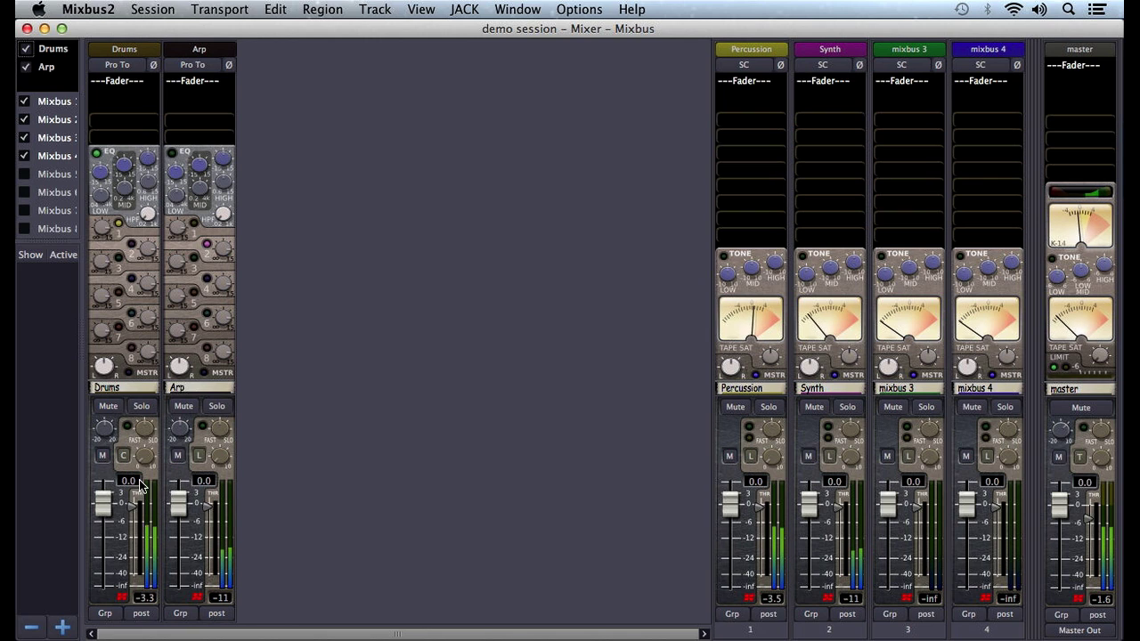
drag(133, 521, 134, 520)
drag(140, 460, 148, 436)
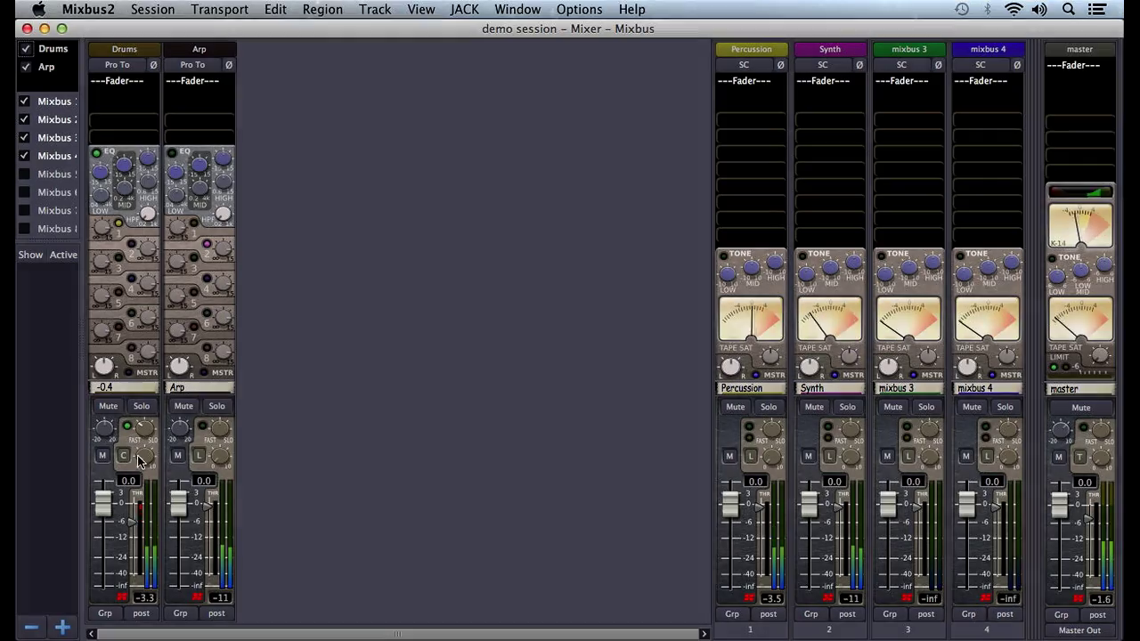